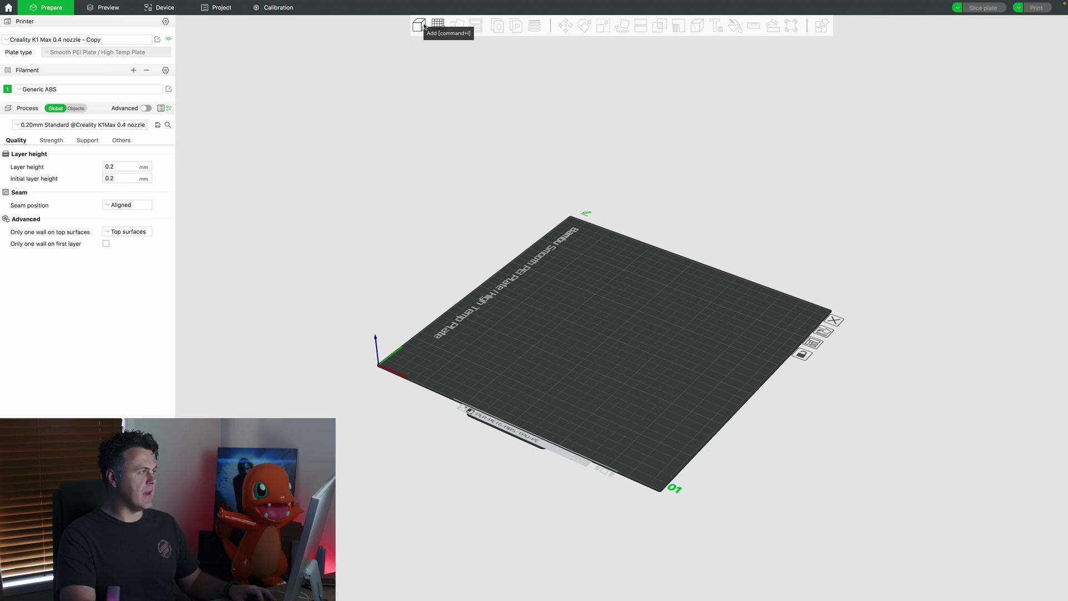
Import Squirtle_Water.stl onto the build plate and zoom in on it.
left_click(423, 27)
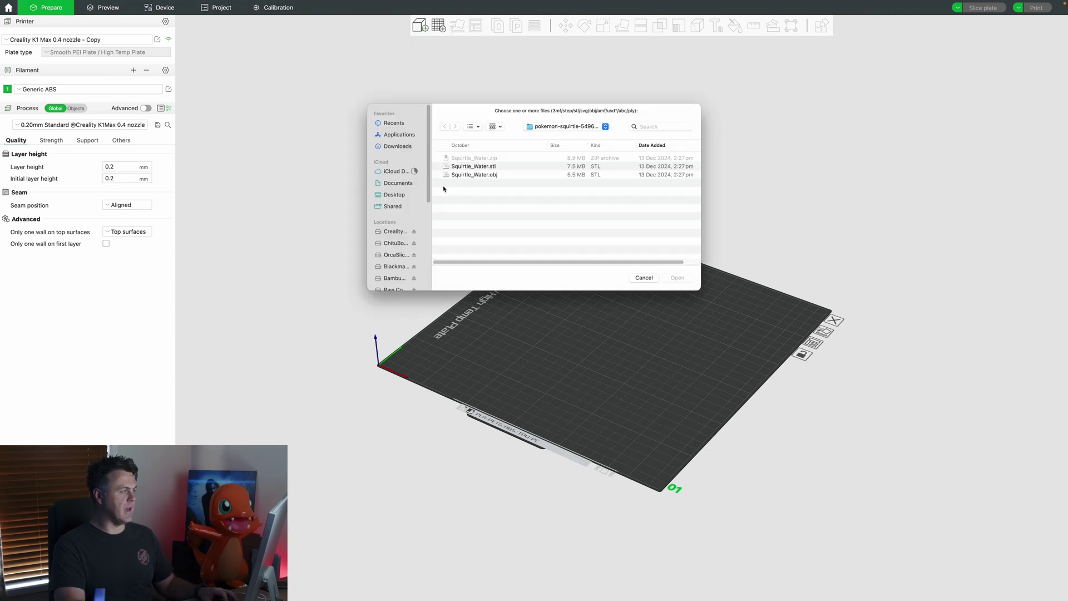
left_click(473, 167)
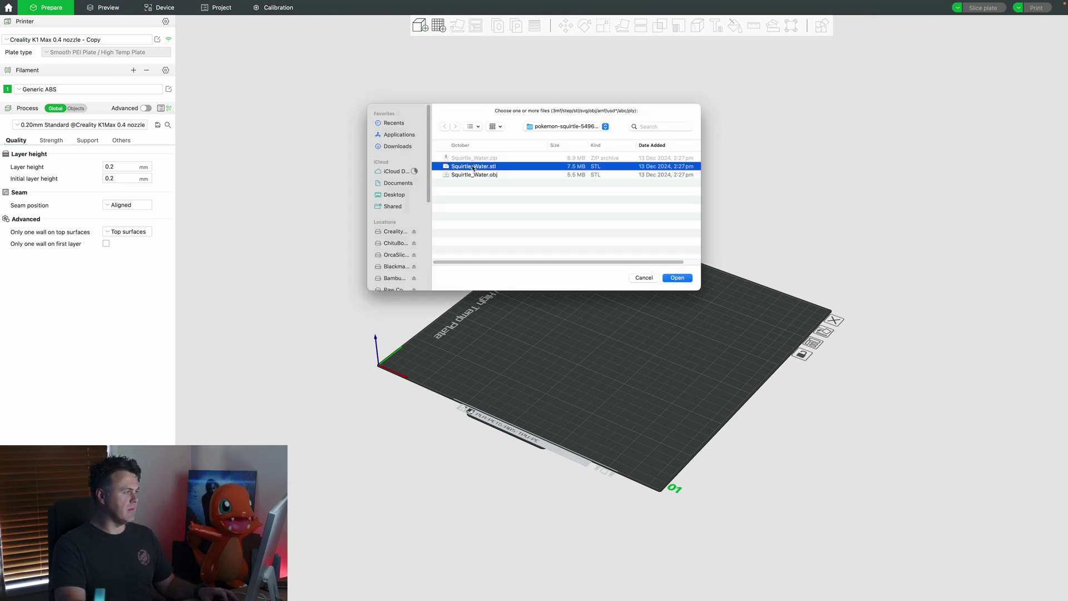
left_click(677, 277)
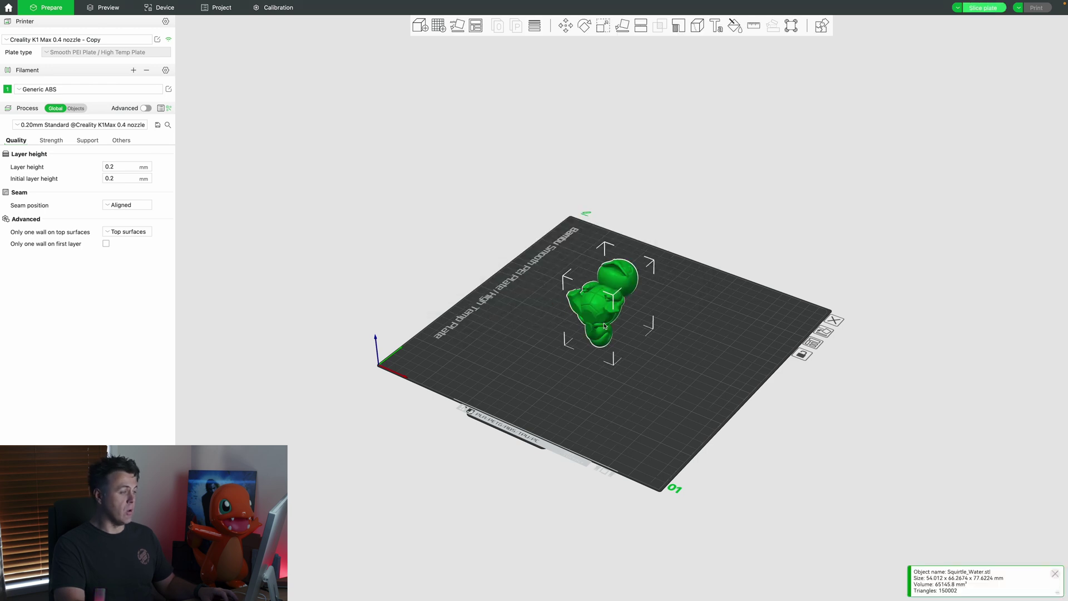
scroll(592, 318, "up", 3)
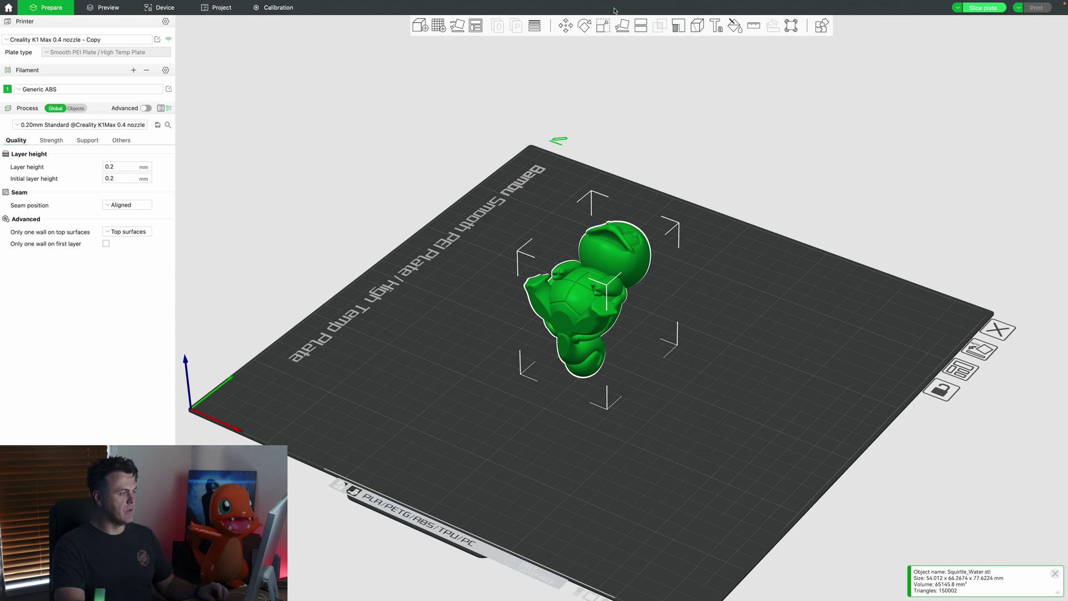
Lay the Squirtle on its base face so it stands upright, and centre the view.
left_click(621, 26)
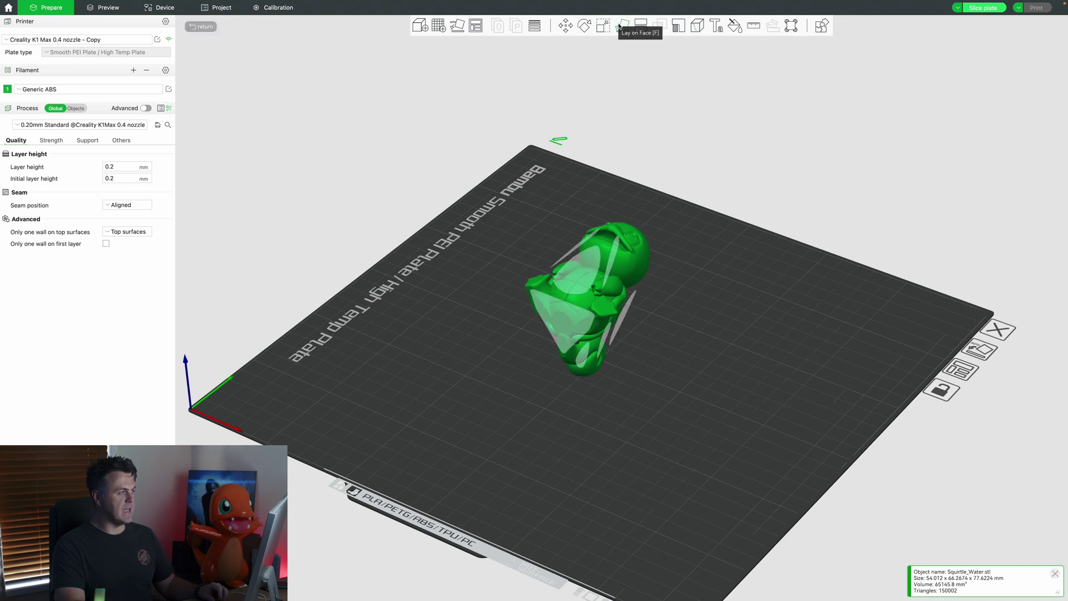
left_click(568, 323)
middle_click_drag(630, 357, 613, 287)
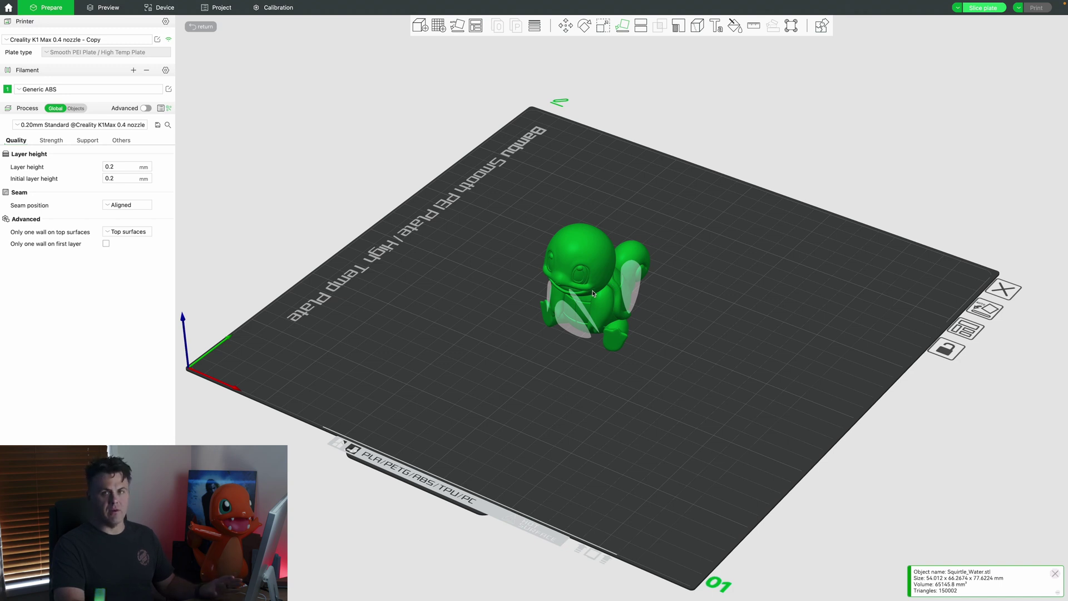
mouse_move(403, 599)
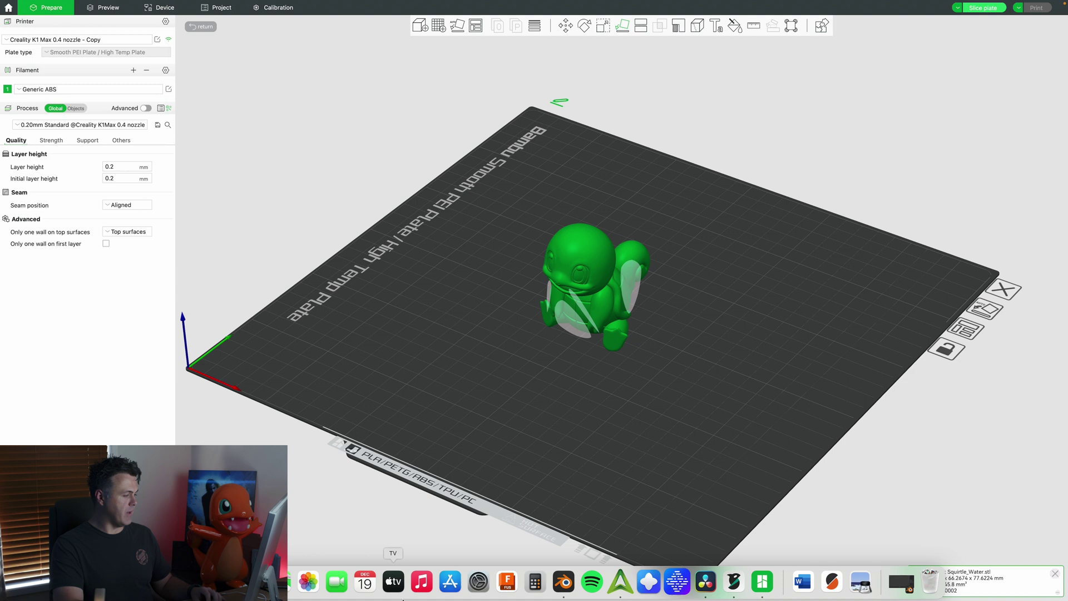
Check the Google result for Squirtle's real height: 51 cm.
key("super+Tab")
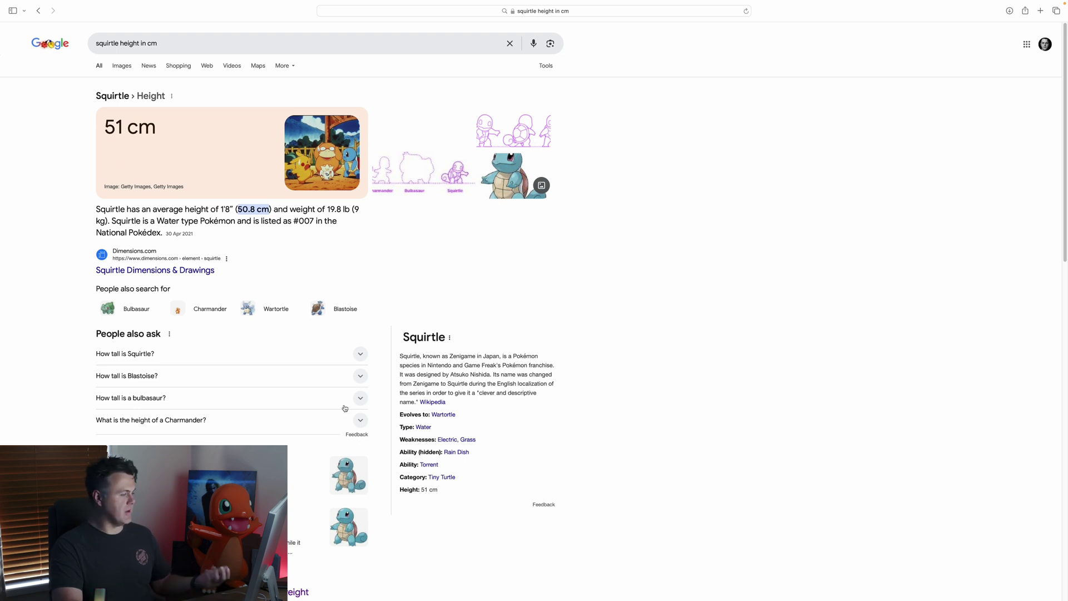
Back in Bambu Studio, enter 510 mm as Squirtle's Z height in the uniform Scale tool.
mouse_move(711, 598)
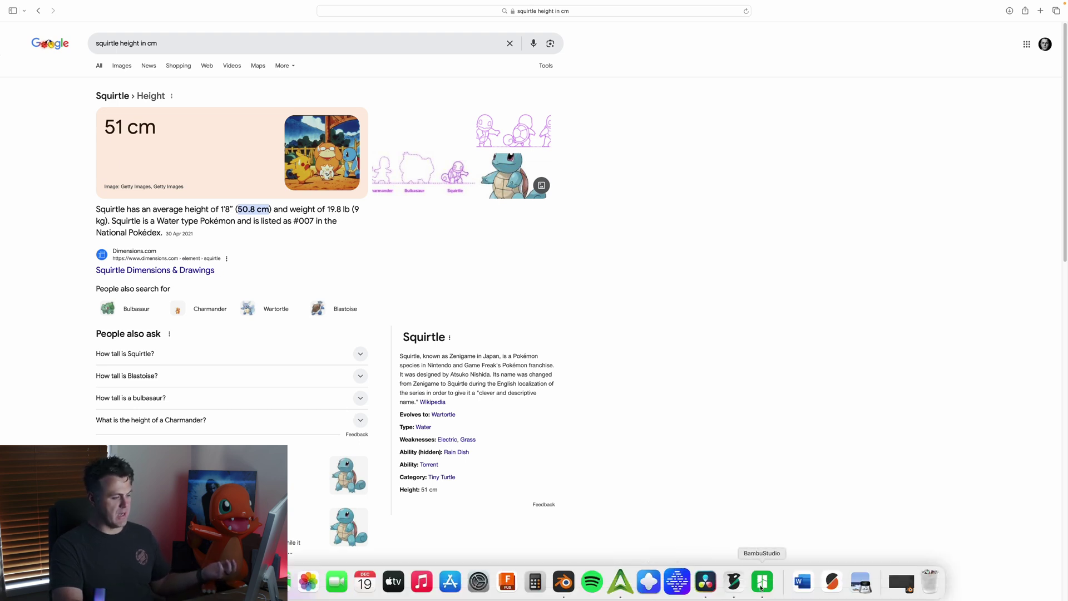
left_click(762, 580)
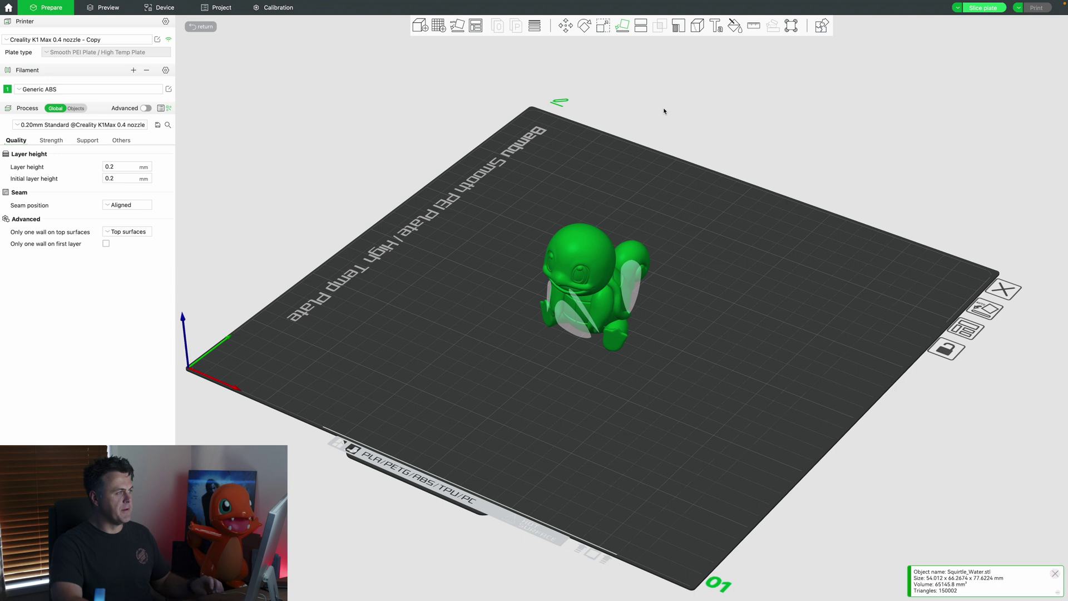
scroll(591, 280, "down", 2)
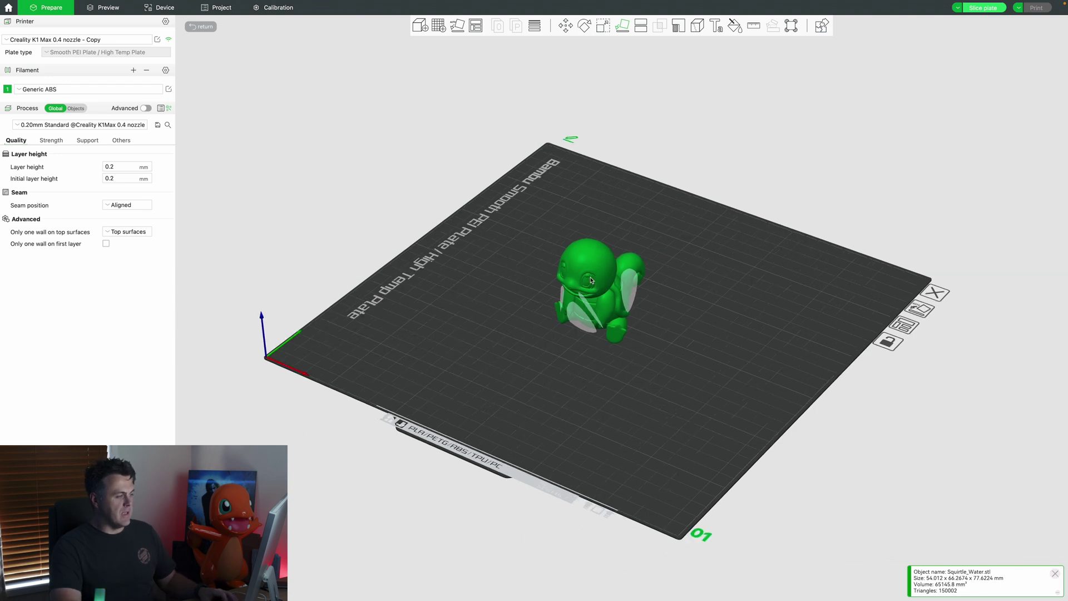
left_click(605, 27)
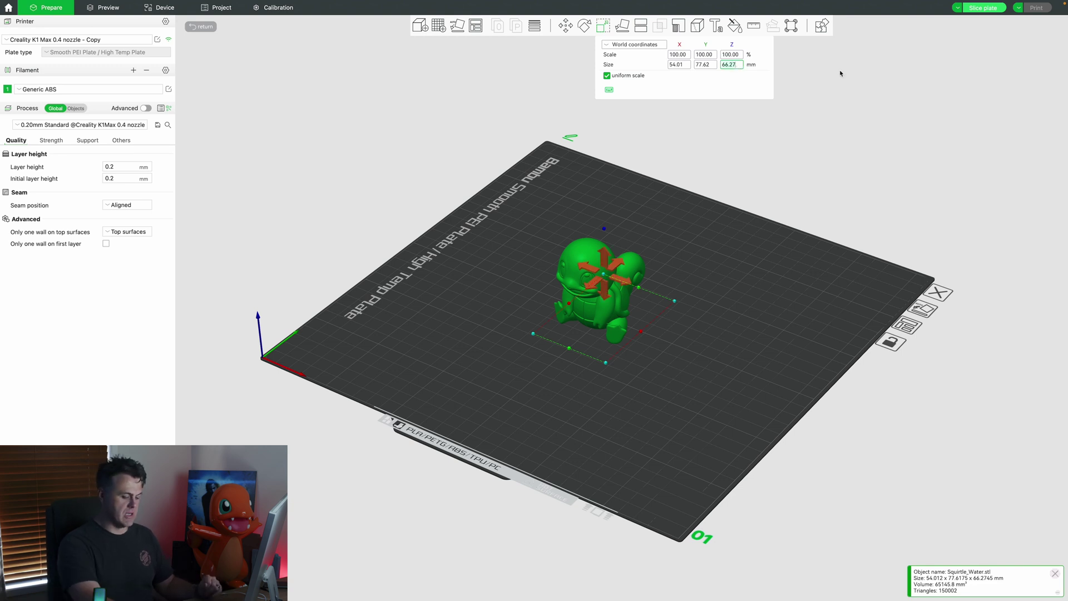
type("510")
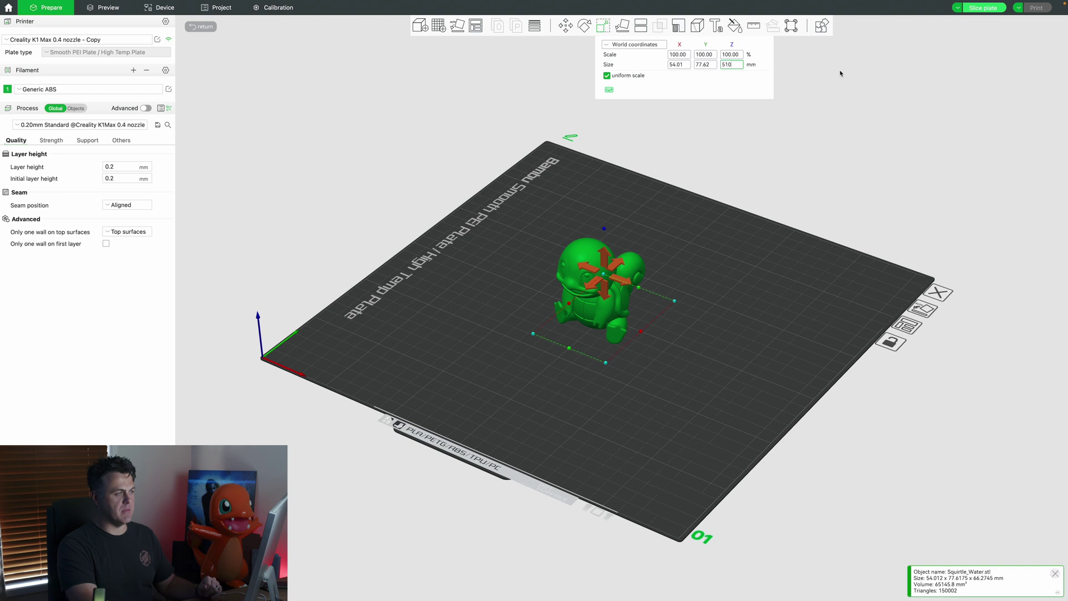
Apply the 510 mm height, scaling Squirtle to 769.53%, and view the enlarged model.
key("Return")
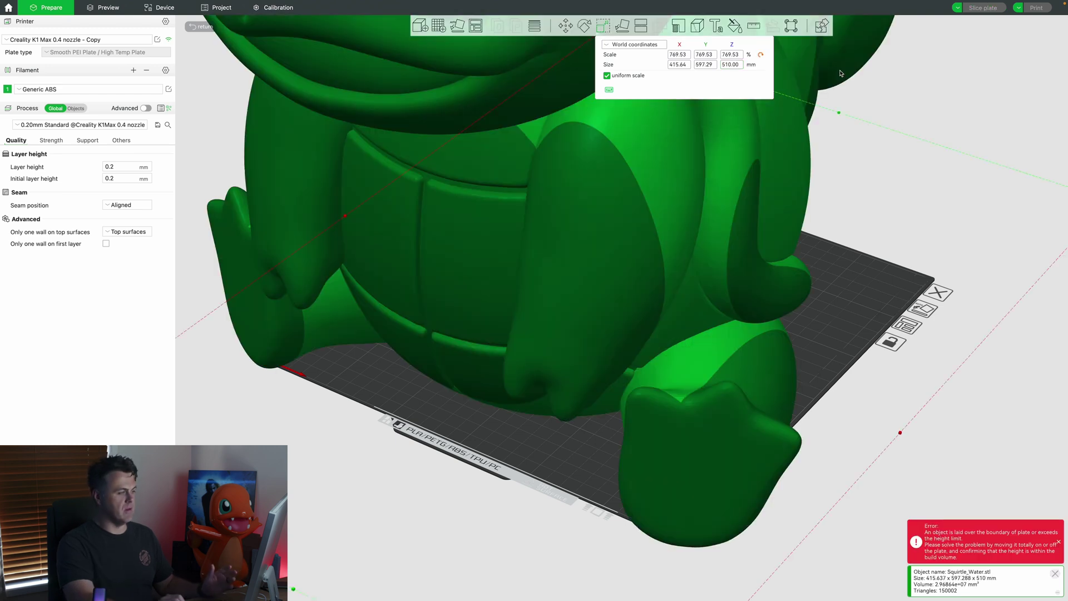
scroll(726, 198, "down", 8)
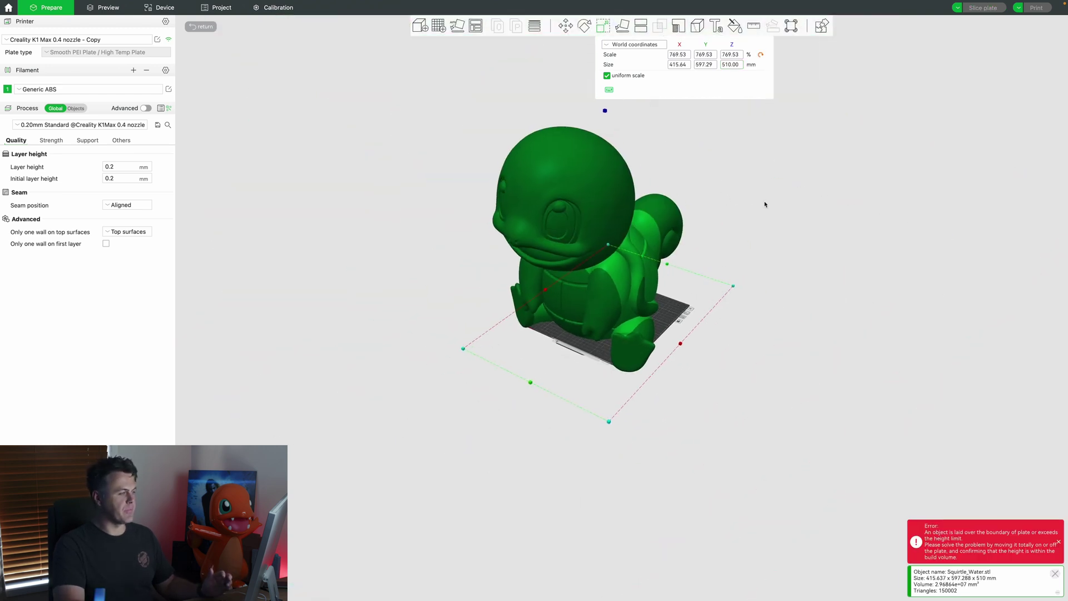
left_click_drag(778, 251, 771, 248)
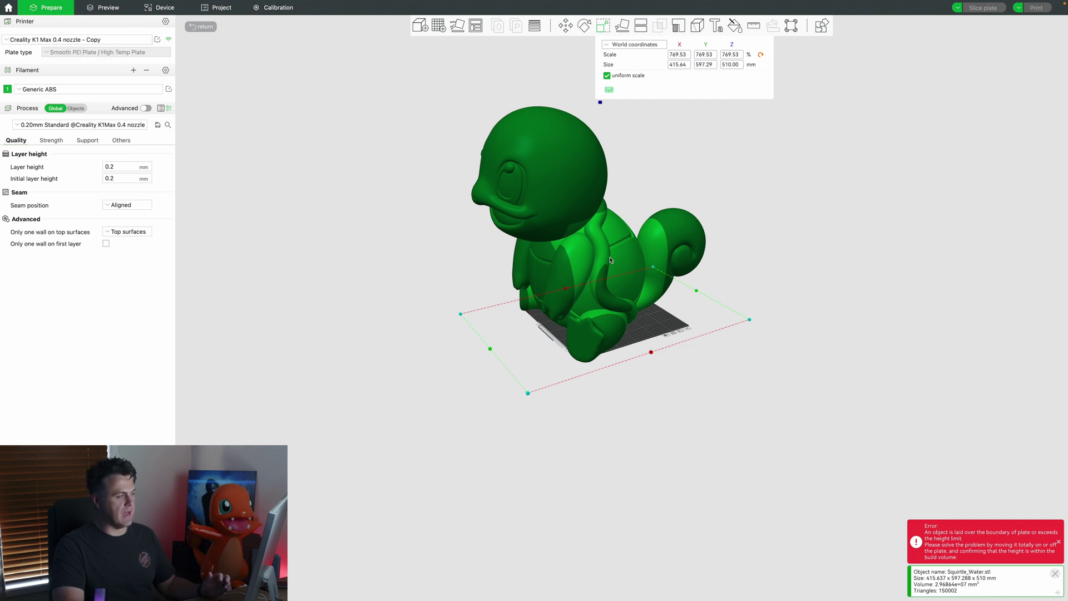
scroll(610, 260, "up", 3)
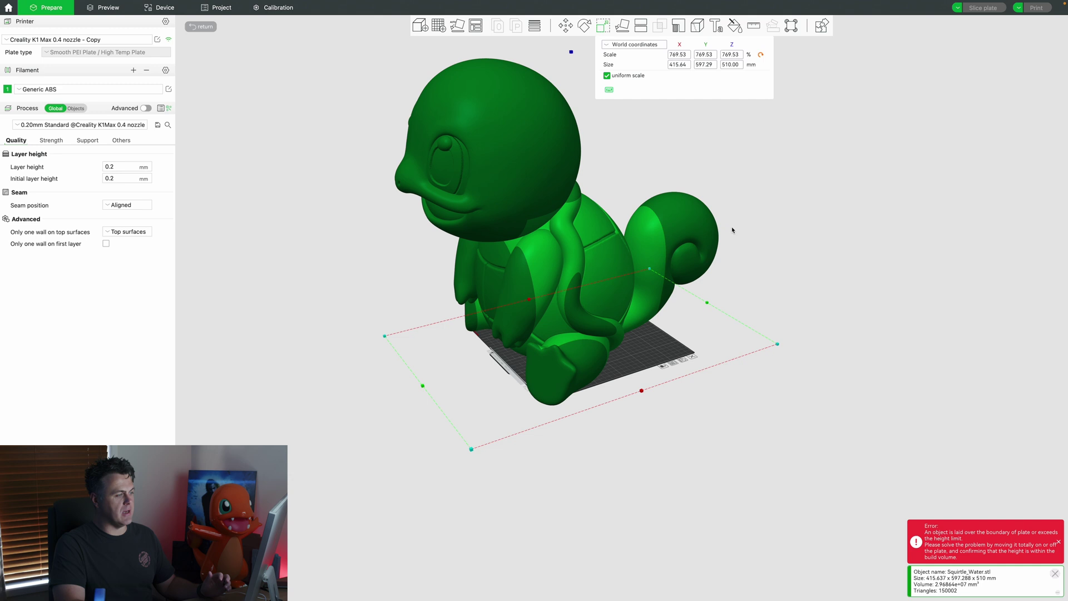
Nudge the model slightly right on the plate and inspect it from front and side.
mouse_move(615, 281)
left_mouse_down()
mouse_move(632, 280)
mouse_move(609, 263)
left_mouse_up()
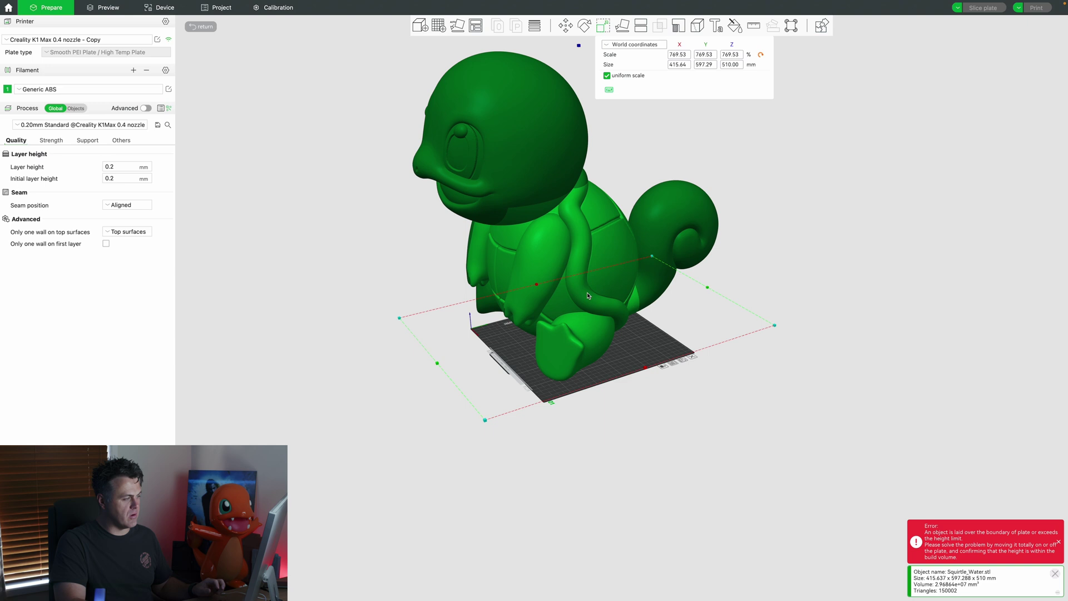
left_click_drag(587, 296, 588, 295)
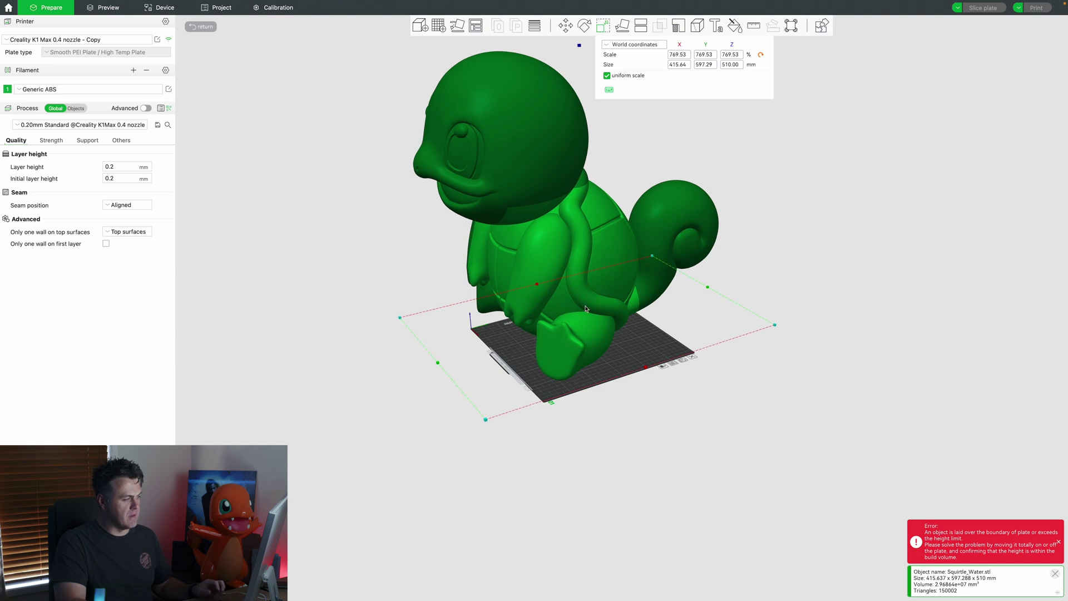
left_click_drag(592, 314, 593, 314)
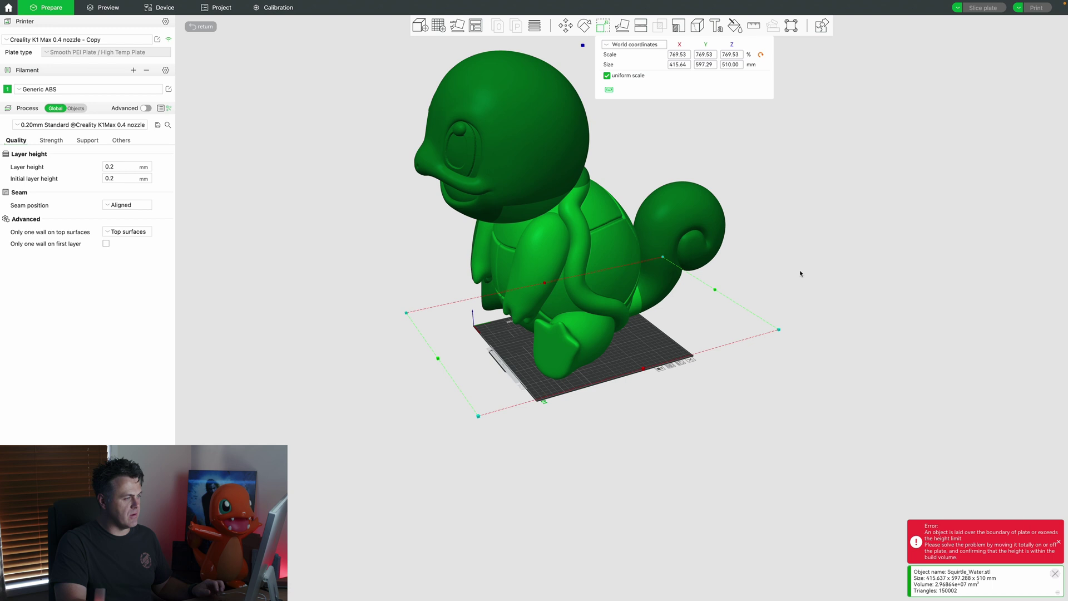
key("3")
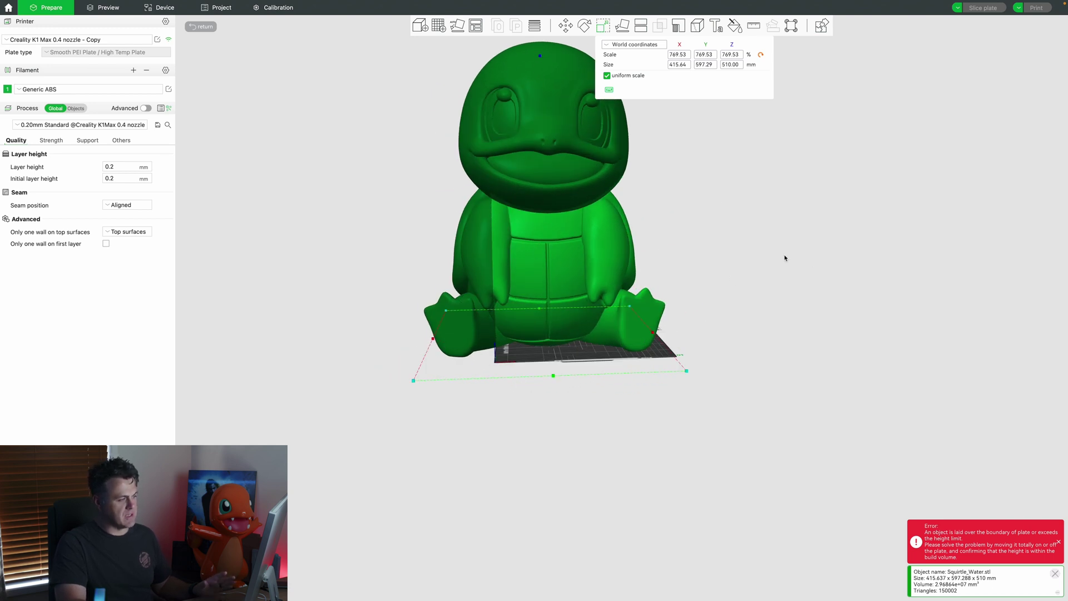
left_click_drag(784, 258, 759, 260)
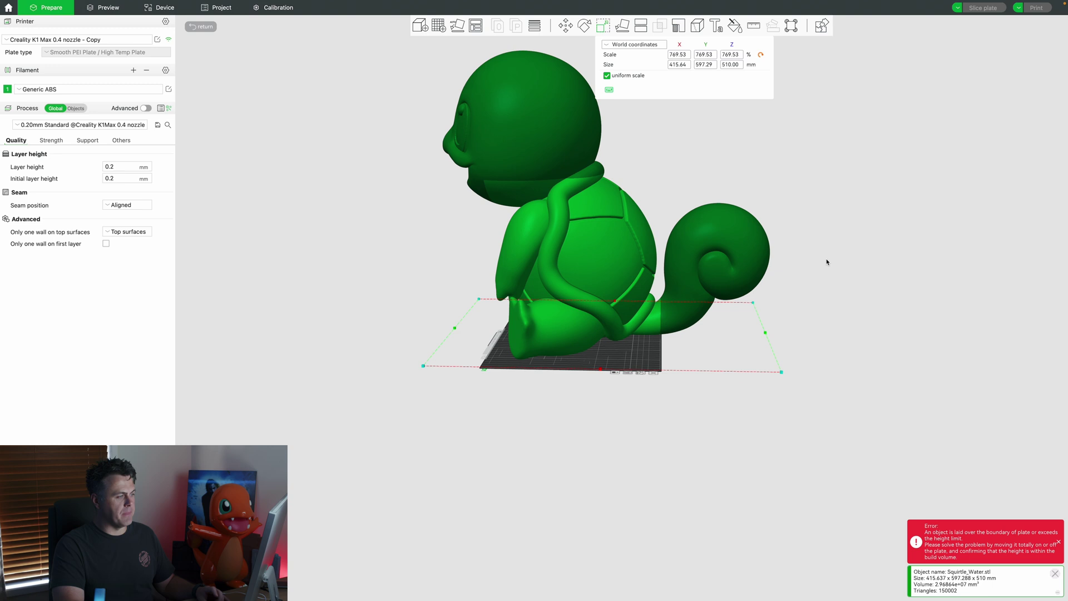
Rotate the cut plane 90° about X, place it between tail and body, and cut.
key("c")
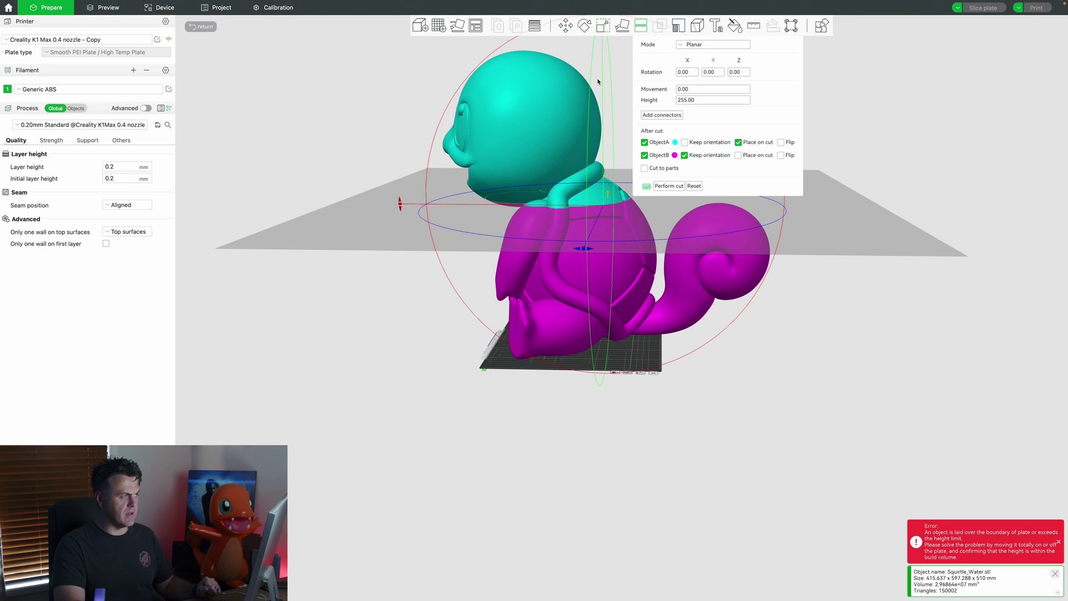
mouse_move(400, 205)
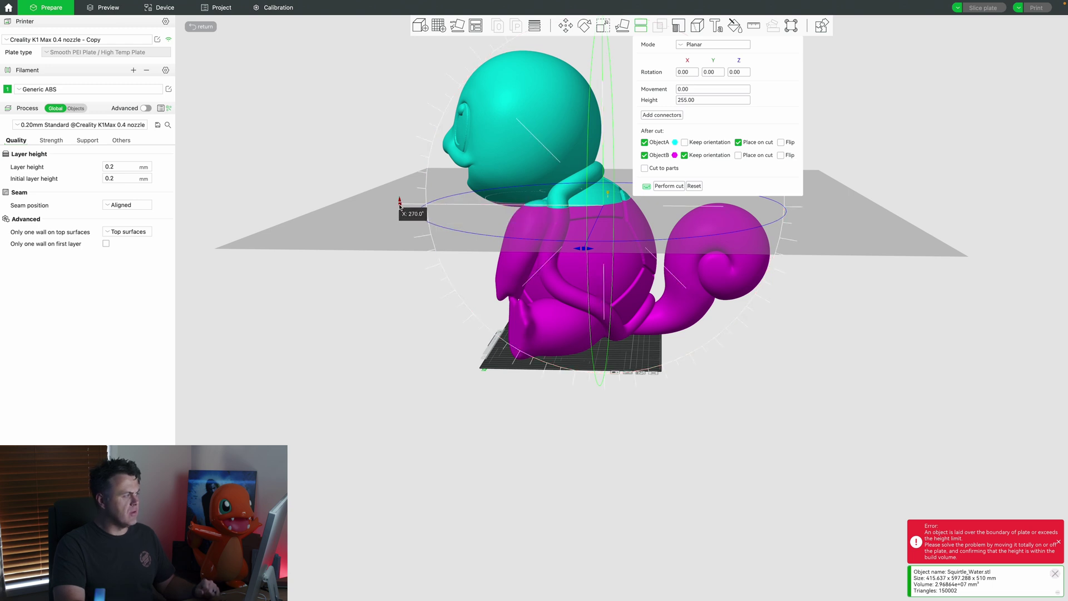
left_click_drag(400, 206, 594, 282)
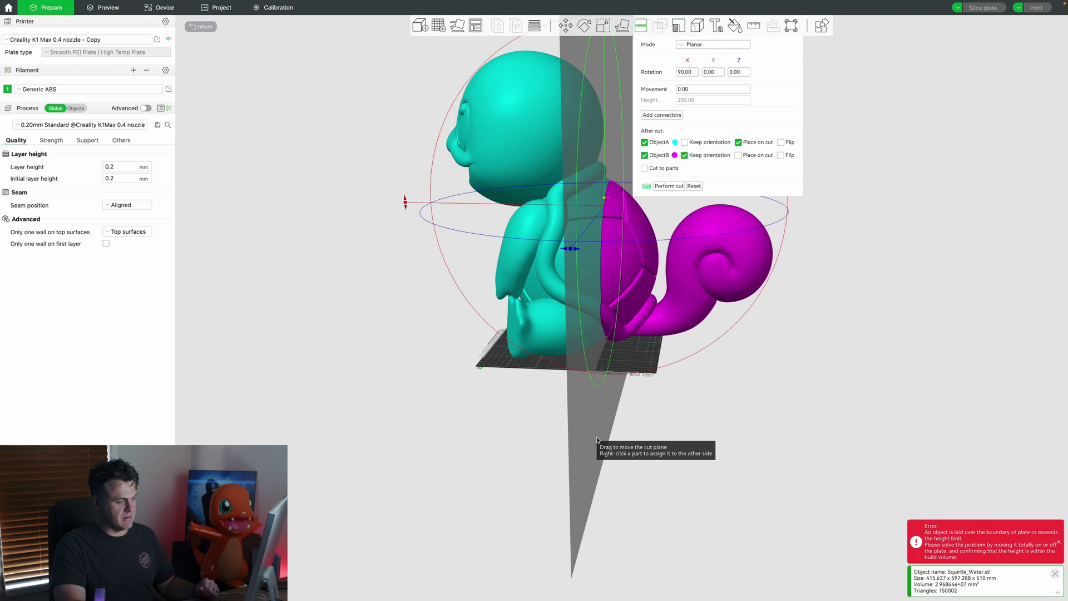
left_click_drag(590, 445, 643, 452)
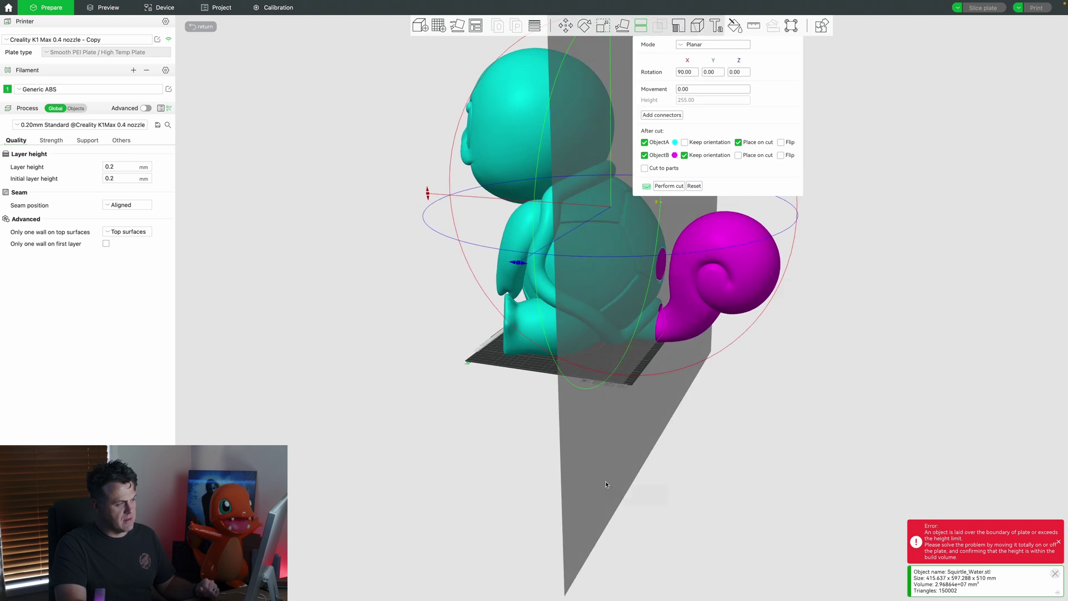
left_click_drag(606, 484, 611, 484)
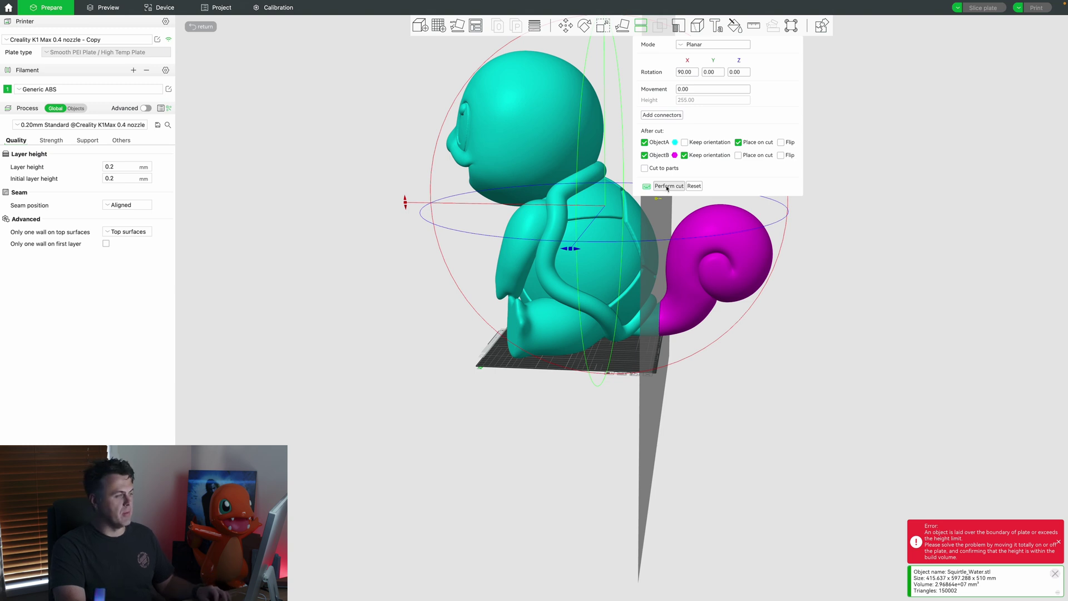
left_click(666, 186)
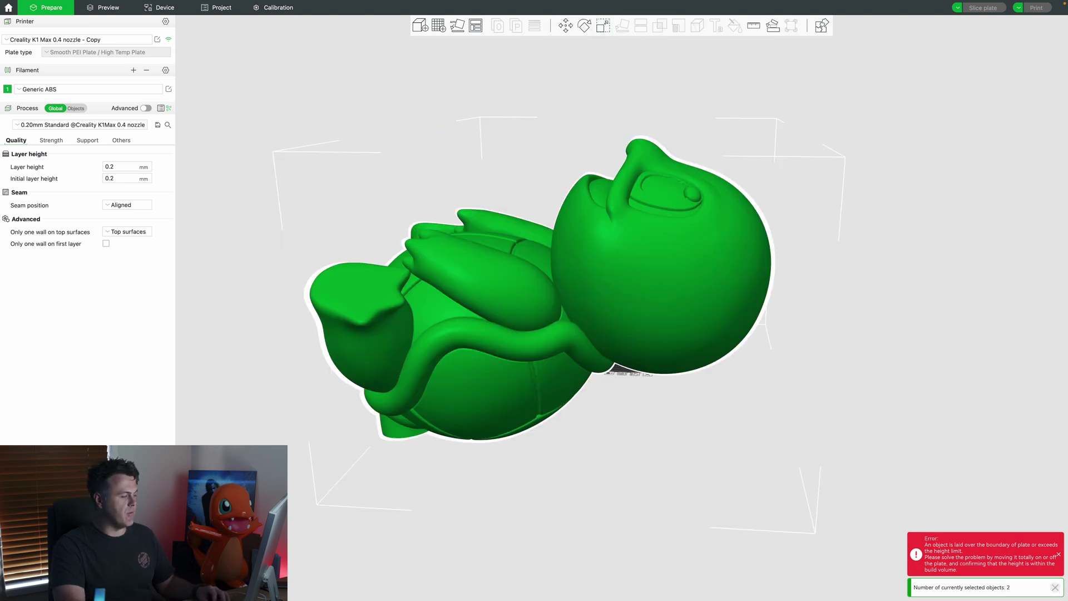
Select only the detached tail, move it onto the build plate, and inspect it from below.
left_click_drag(793, 440, 680, 310)
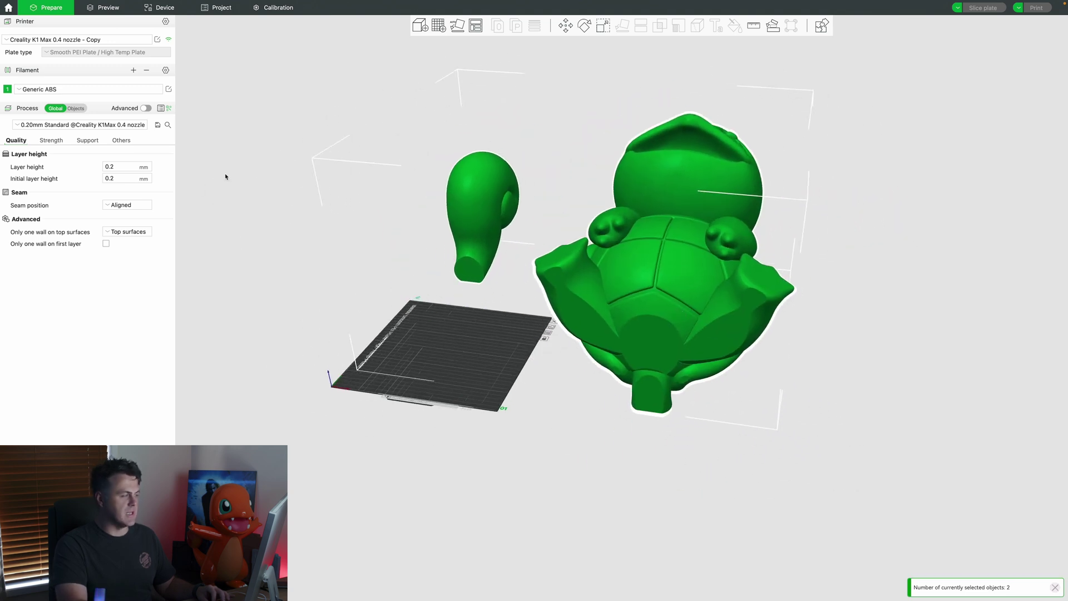
left_click(906, 309)
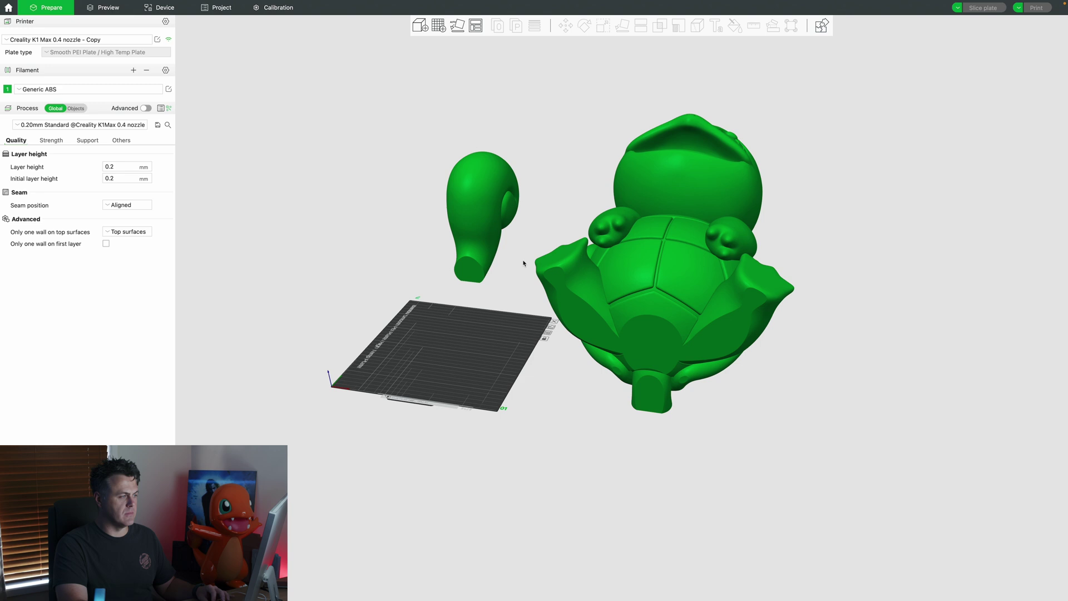
left_click(472, 208)
left_click_drag(485, 203, 460, 274)
left_click_drag(384, 468, 374, 441)
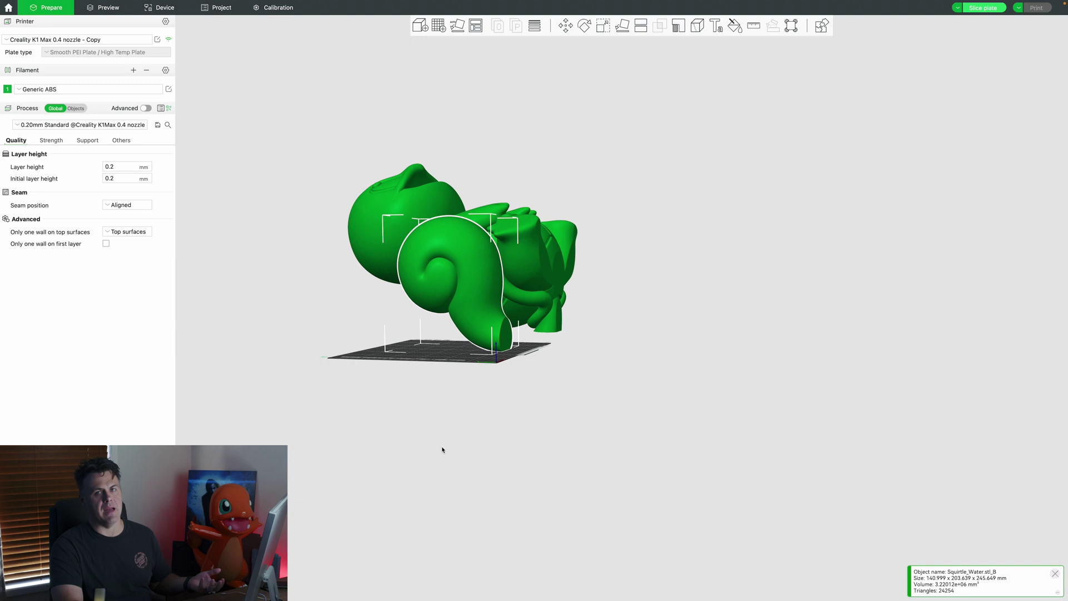
left_click_drag(442, 450, 445, 458)
scroll(434, 311, "up", 3)
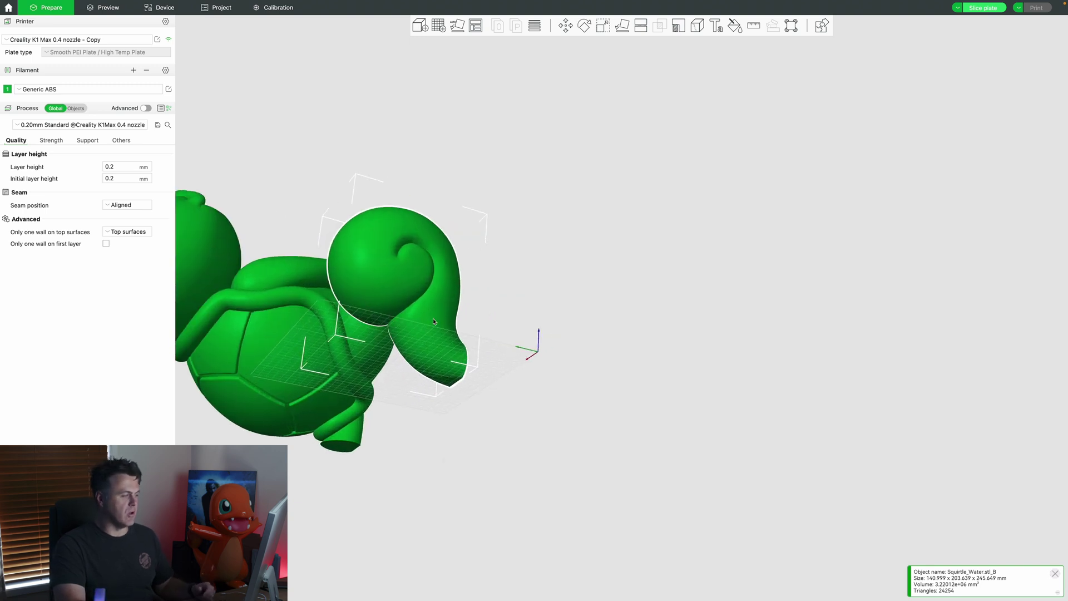
left_click_drag(698, 340, 641, 340)
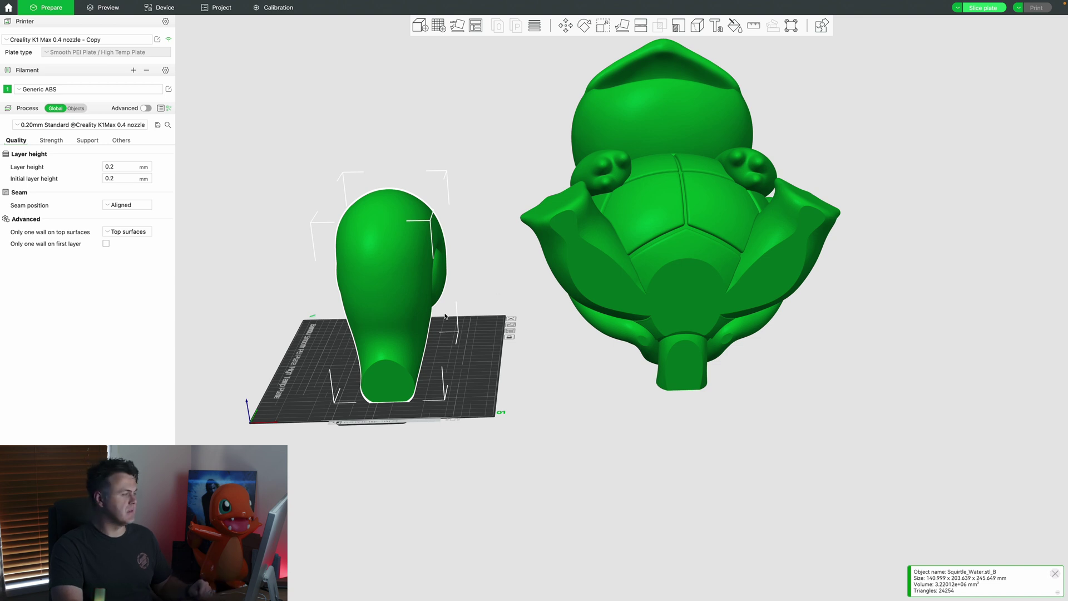
Turn the tail's cut plane upright to 90° on Y through the tail.
key("c")
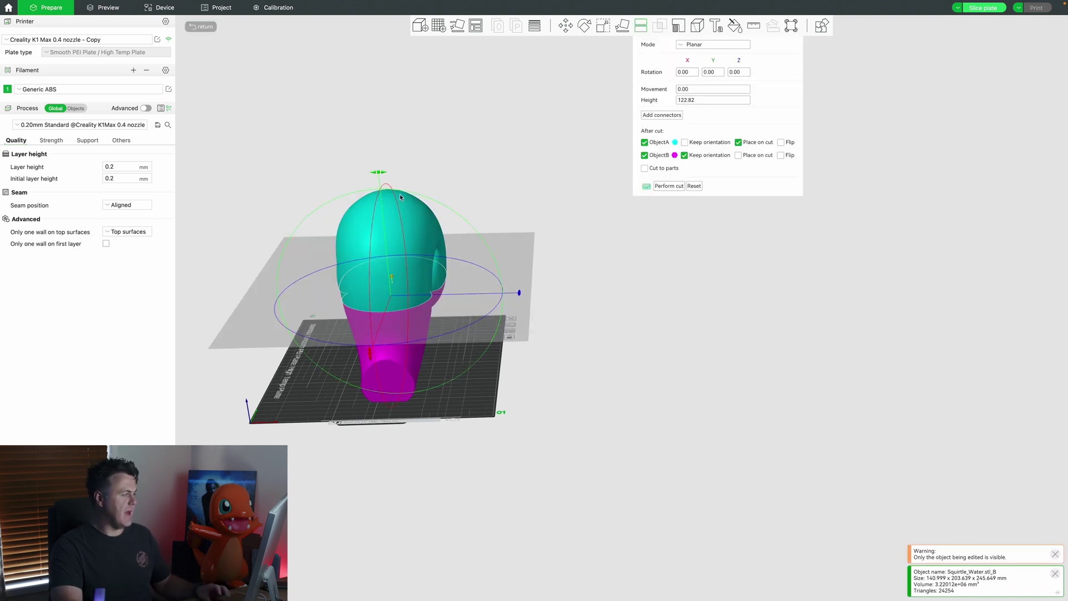
left_click_drag(380, 176, 449, 290)
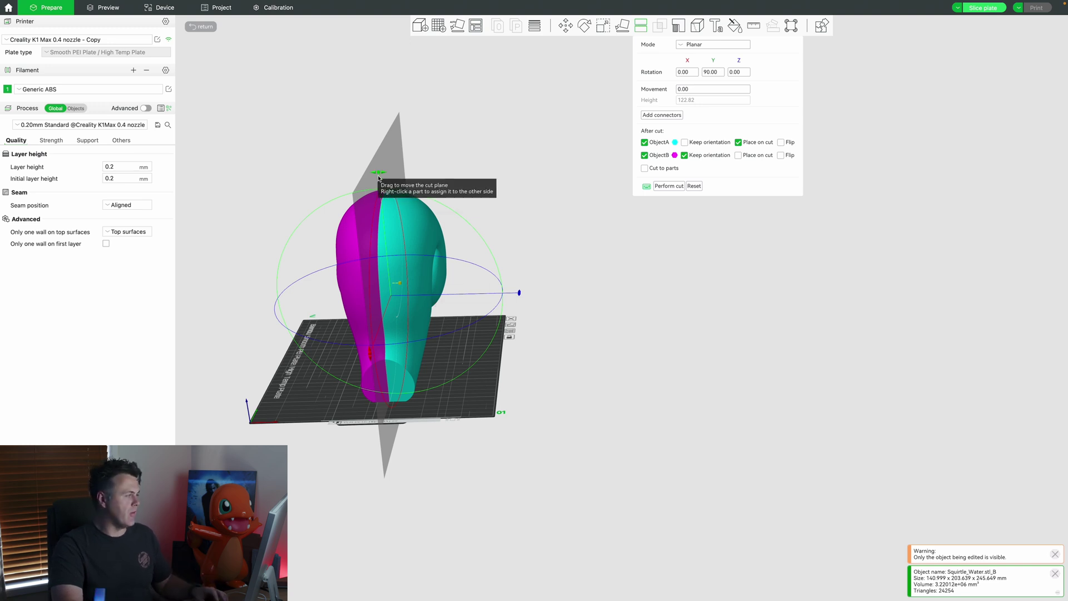
left_click_drag(378, 173, 377, 243)
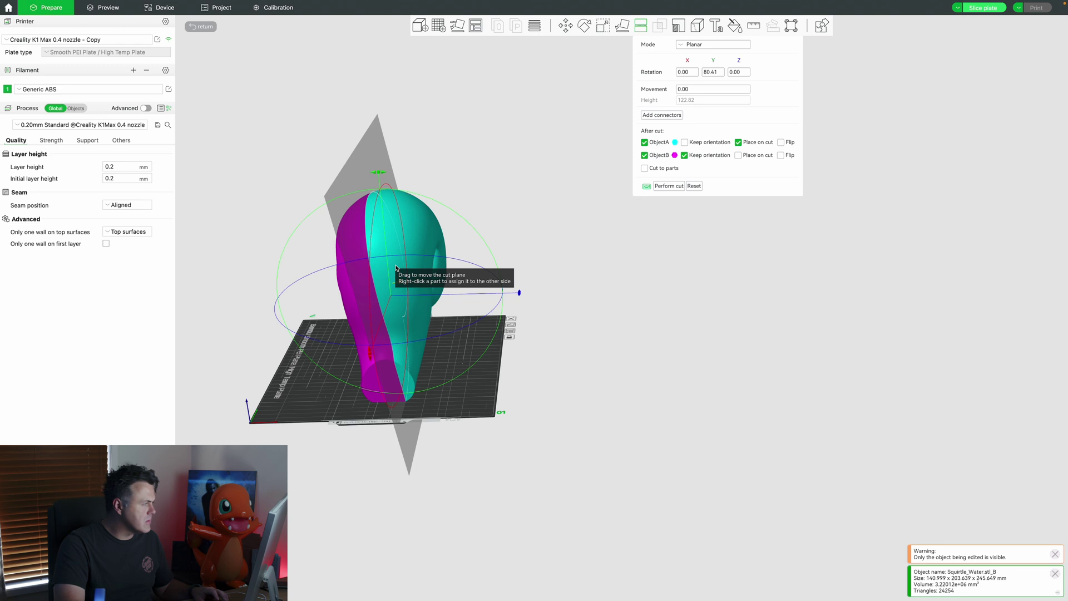
scroll(396, 267, "up", 2)
left_click_drag(322, 150, 362, 231)
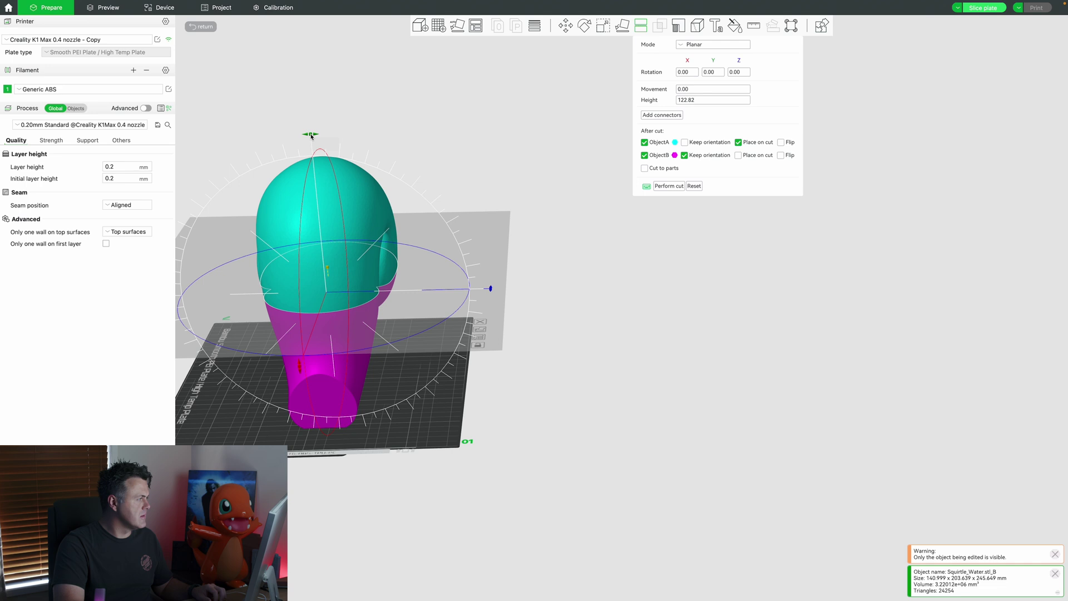
left_click_drag(312, 135, 393, 291)
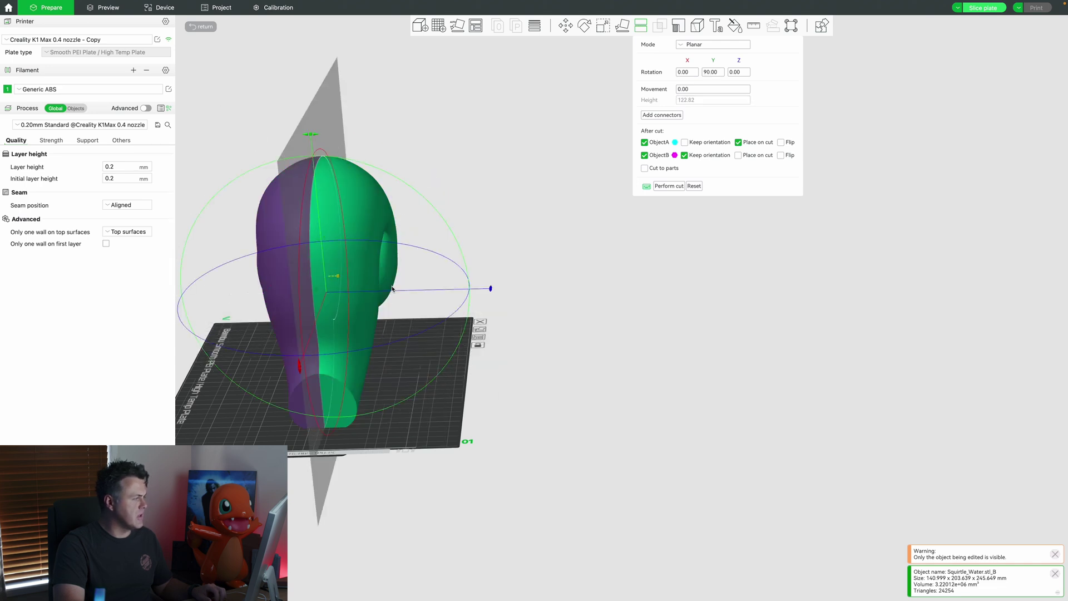
Split the tail into two halves and move them to the left.
left_click(668, 187)
left_click_drag(528, 372, 299, 372)
scroll(450, 364, "down", 3)
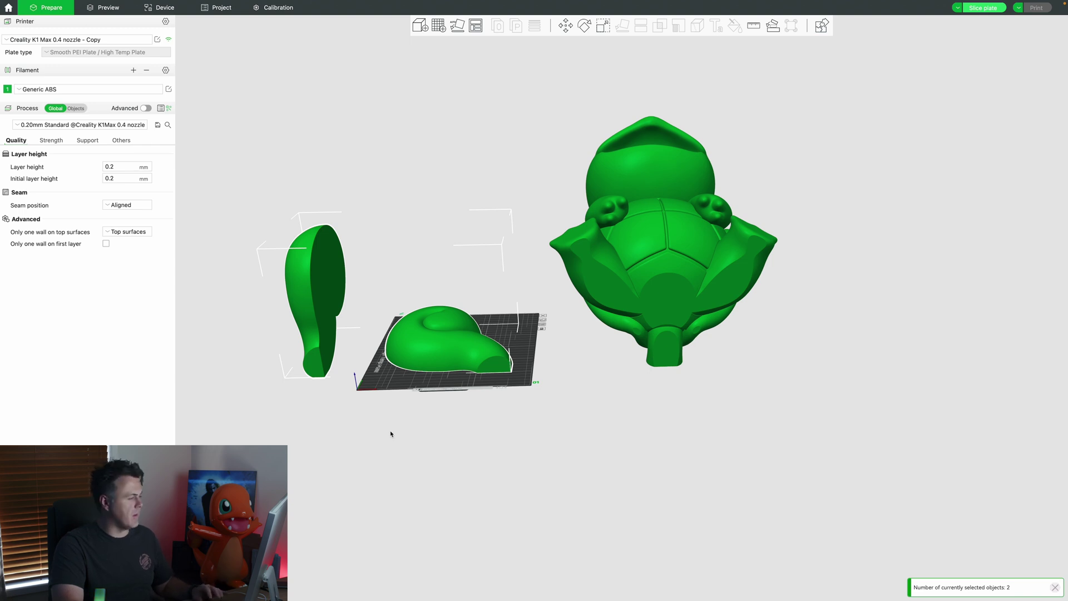
Lay the standing tail half down on its cut face.
left_click(248, 397)
left_click(327, 283)
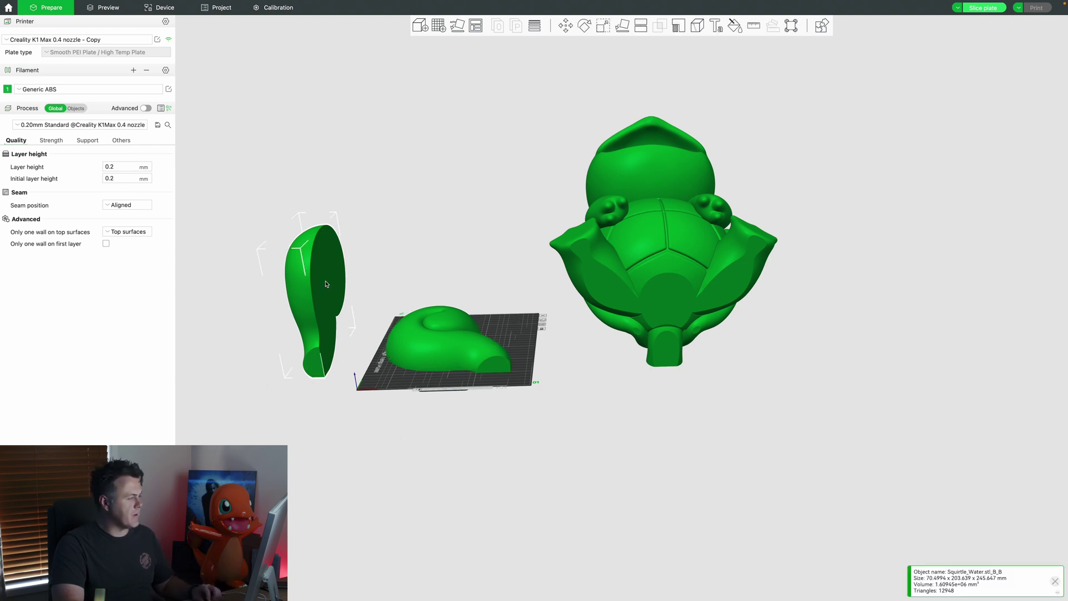
left_click(624, 26)
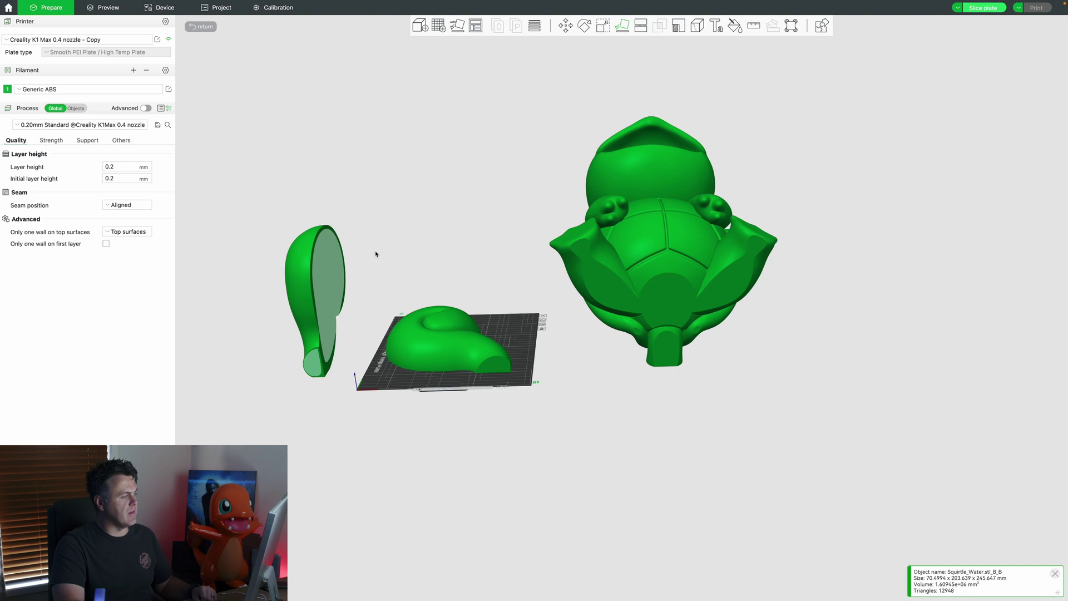
left_click(329, 289)
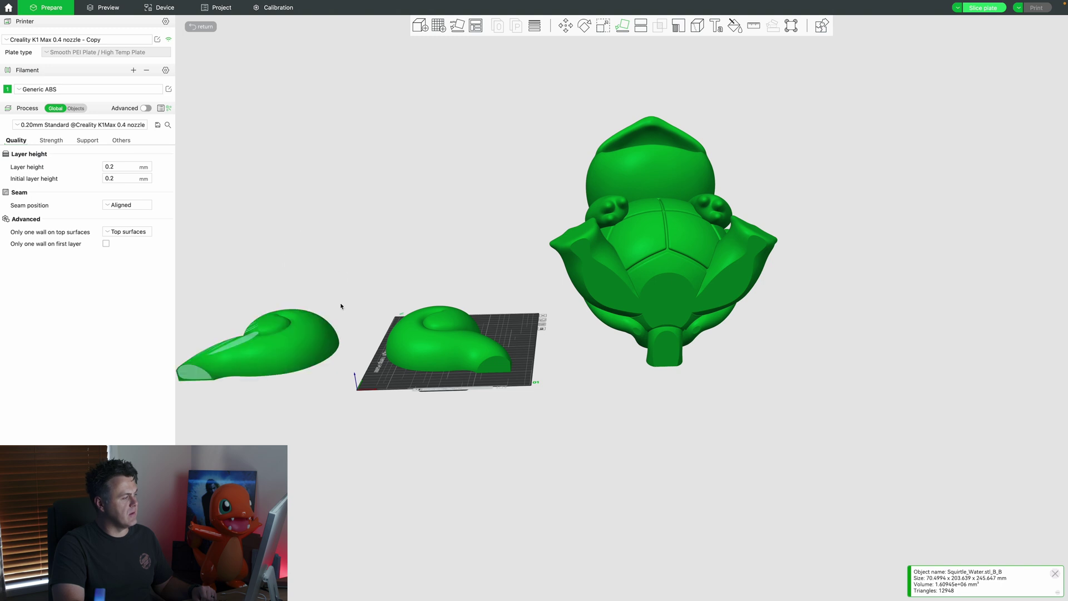
Add three more build plates, making four in total.
left_click(437, 24)
scroll(572, 404, "down", 3)
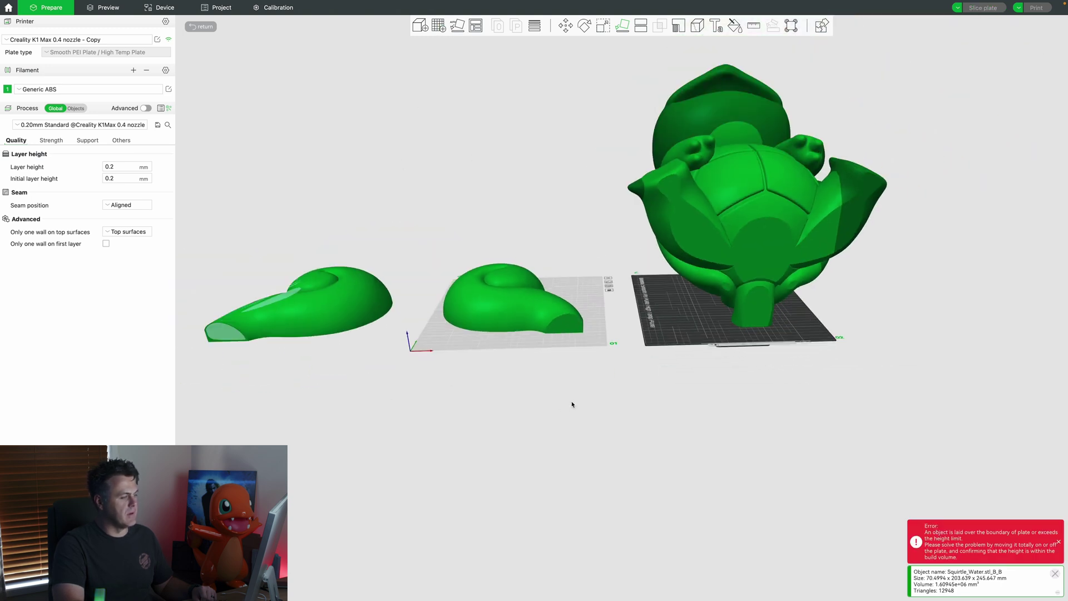
left_click(438, 25)
left_click(439, 25)
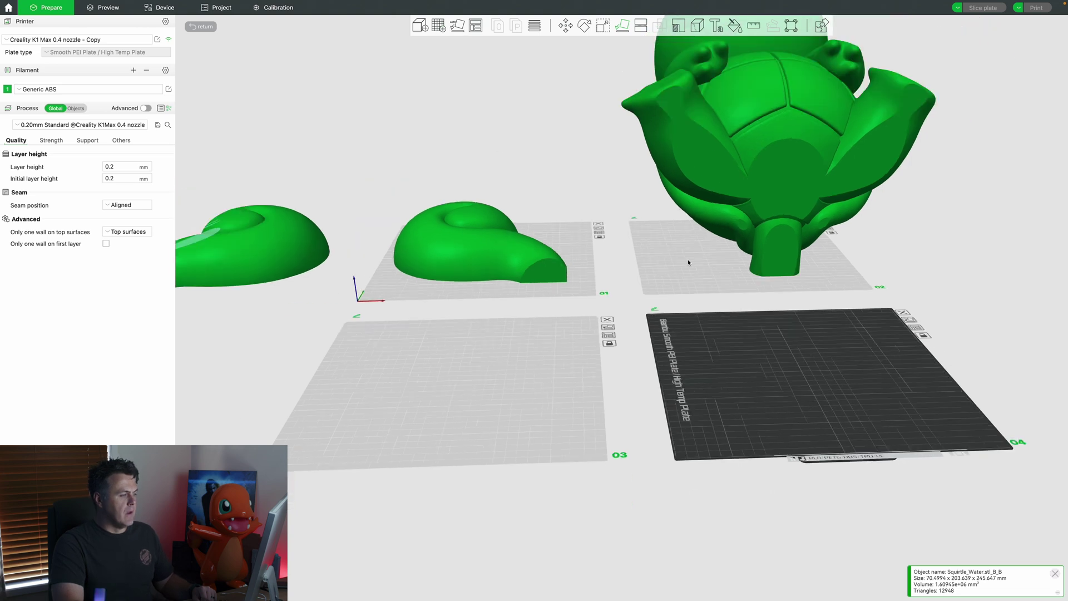
Move the tail half onto plate 02 and drag the body toward plate 03.
left_click(689, 262)
left_click_drag(253, 275, 786, 245)
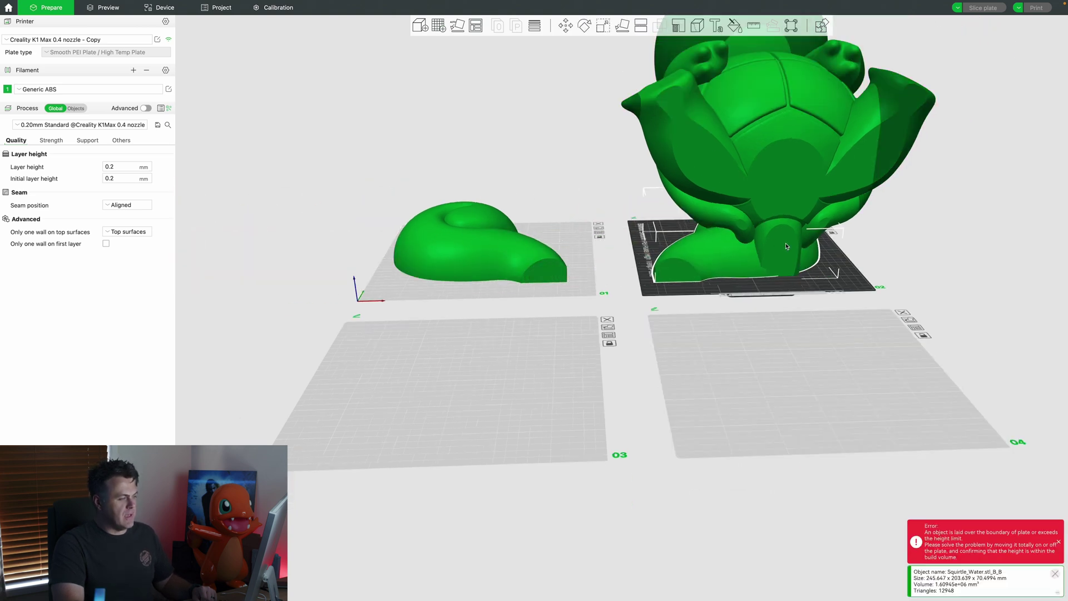
left_click_drag(783, 108, 471, 192)
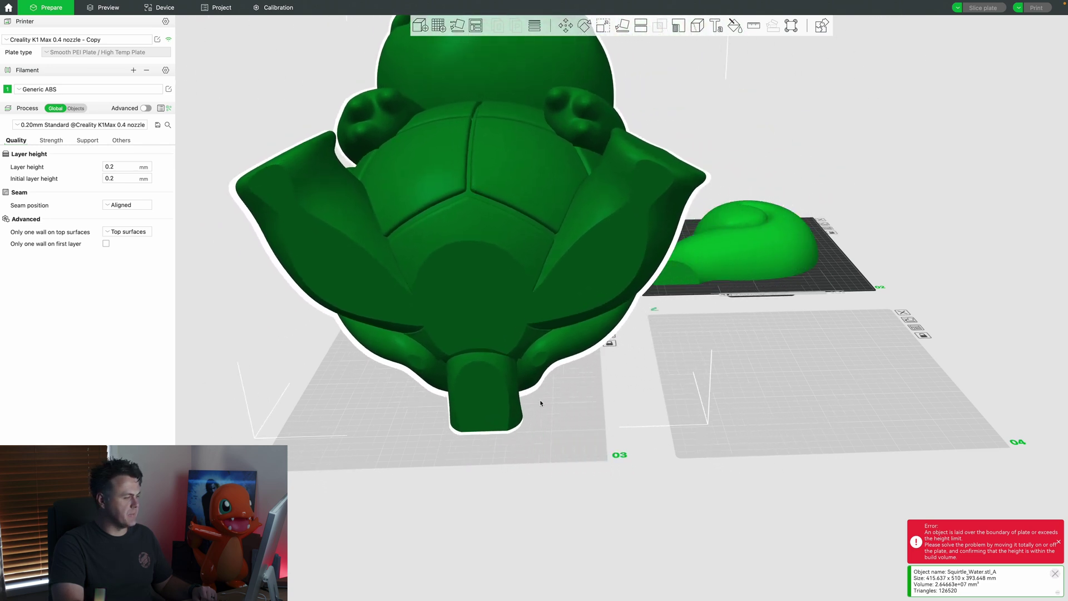
Place the body fully on plate 03 and stand it upright on its base.
left_click(575, 454)
left_click_drag(556, 396, 578, 392)
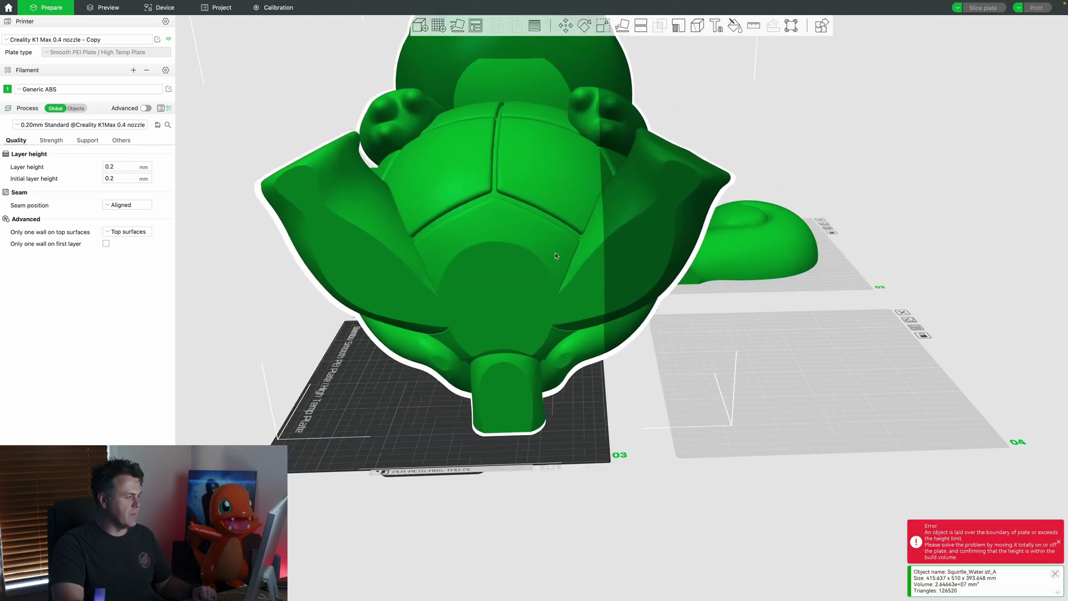
left_click(618, 28)
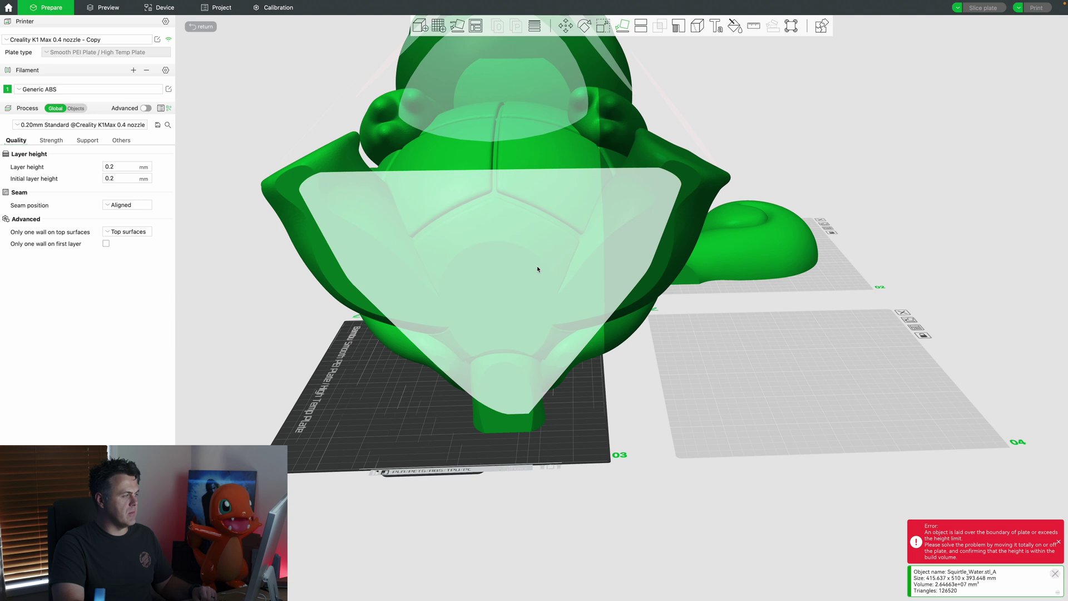
left_click(535, 267)
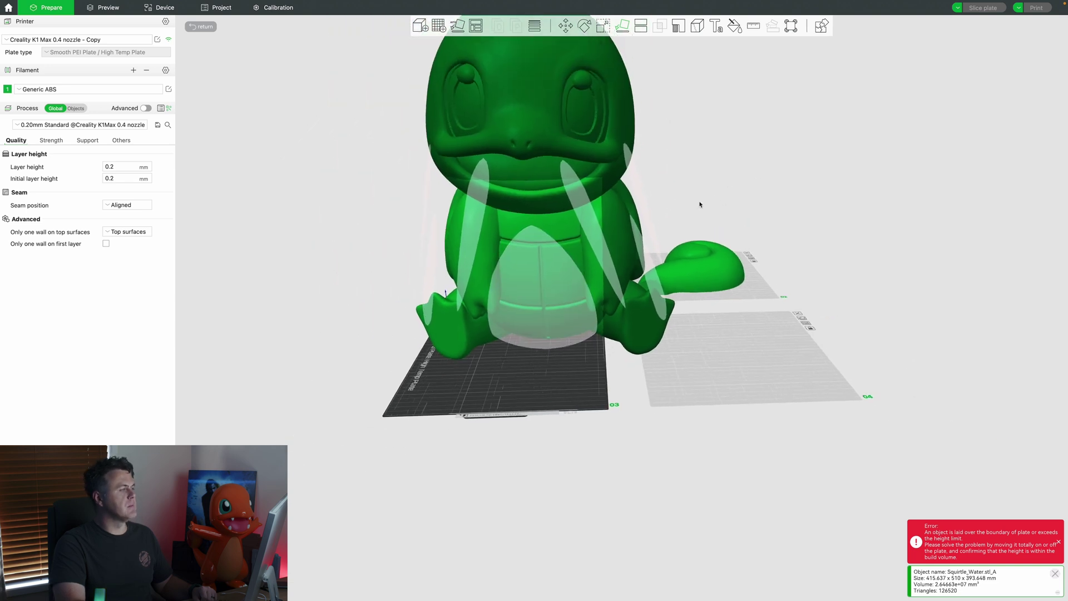
scroll(503, 325, "down", 4)
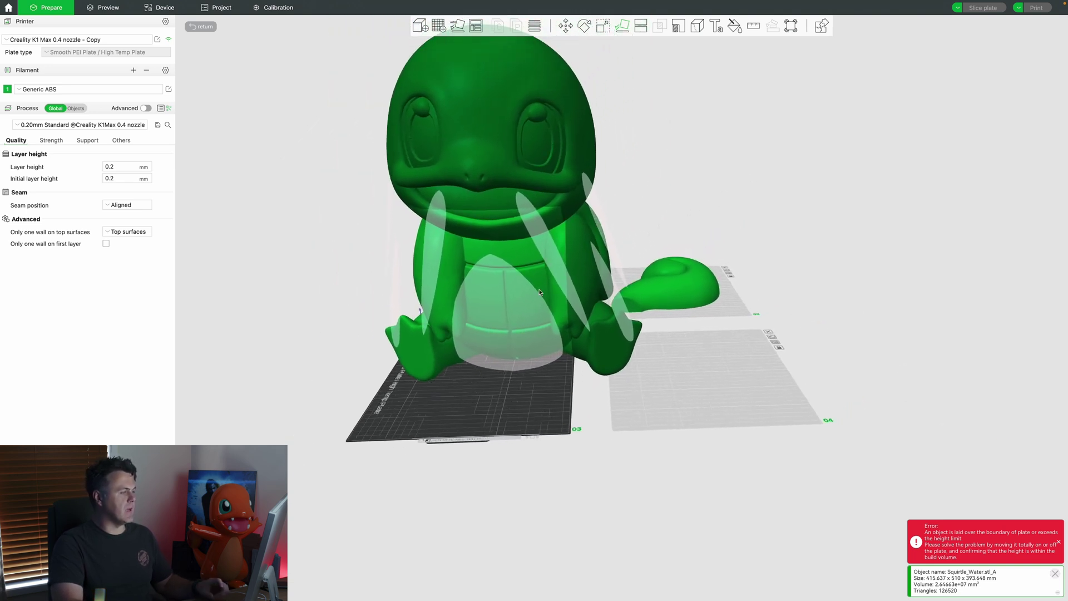
Turn the cut plane vertical through the body and cut it into two halves.
key("c")
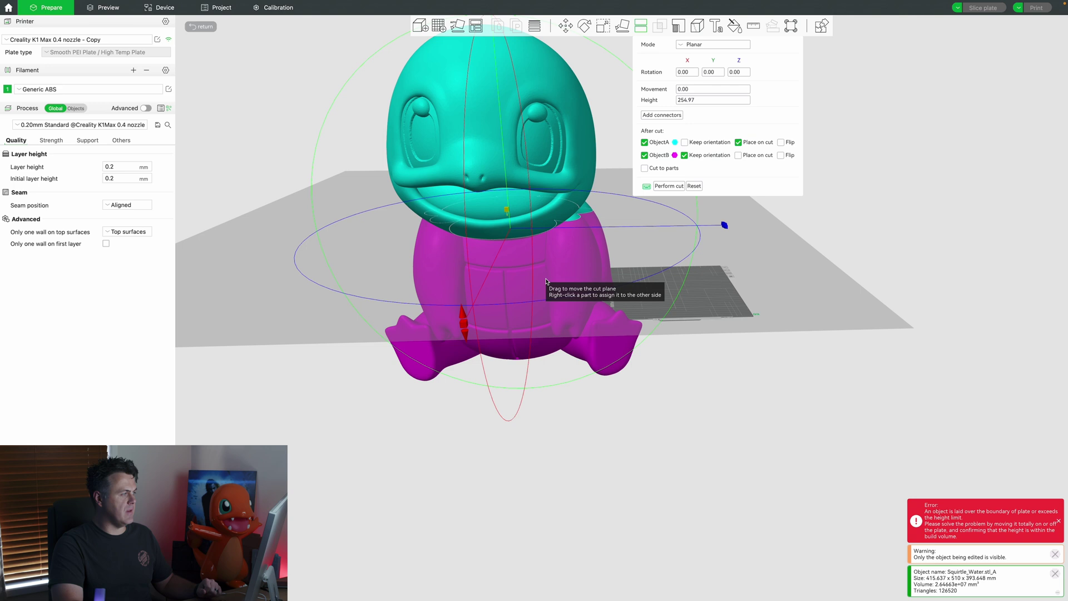
scroll(630, 277, "down", 5)
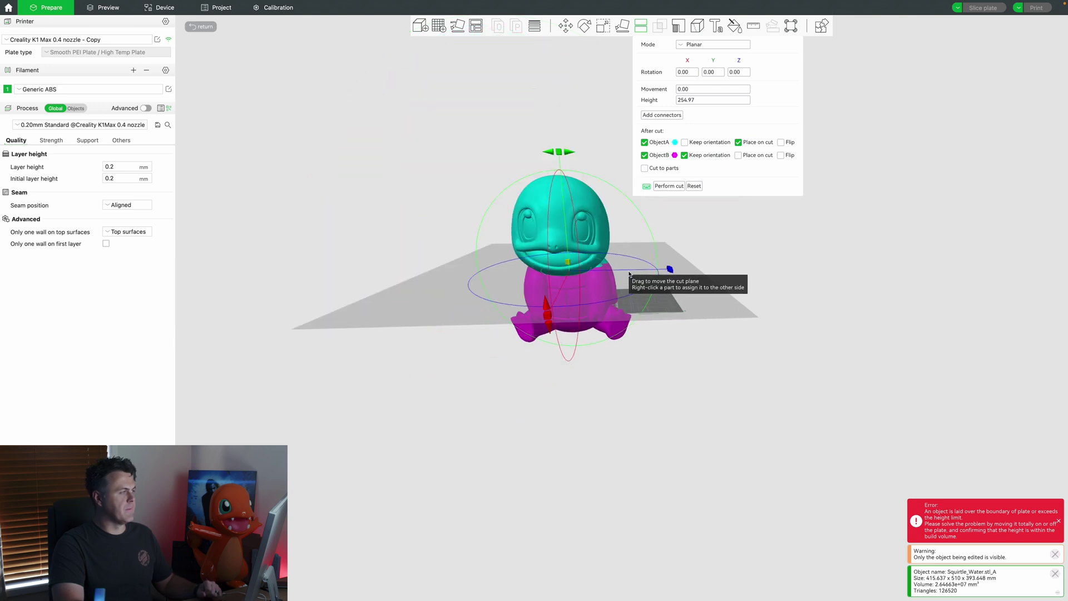
left_click_drag(555, 142, 468, 262)
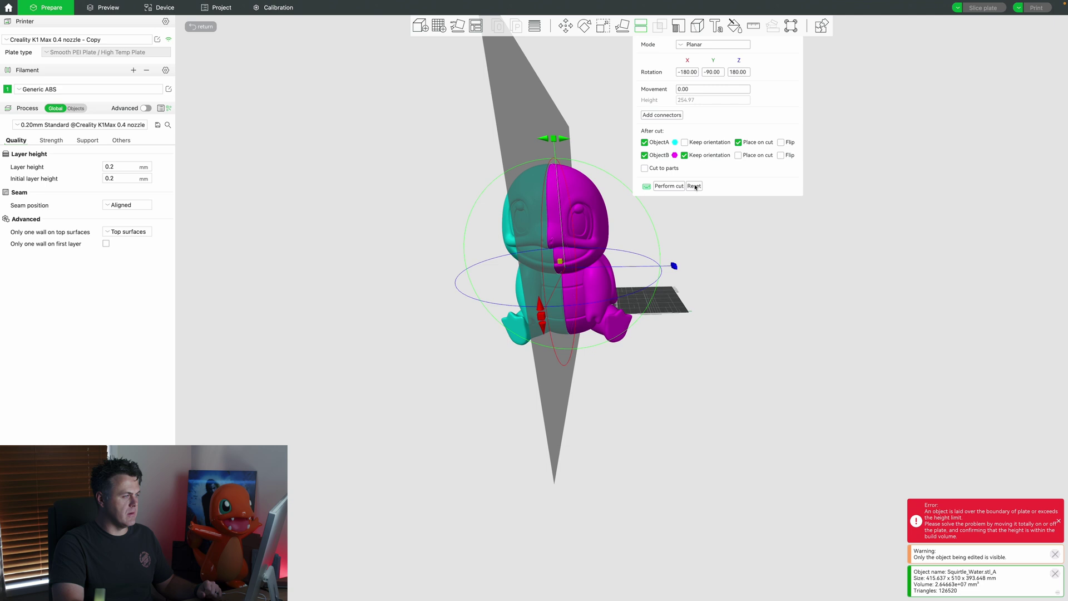
left_click(669, 186)
left_click_drag(672, 327, 579, 336)
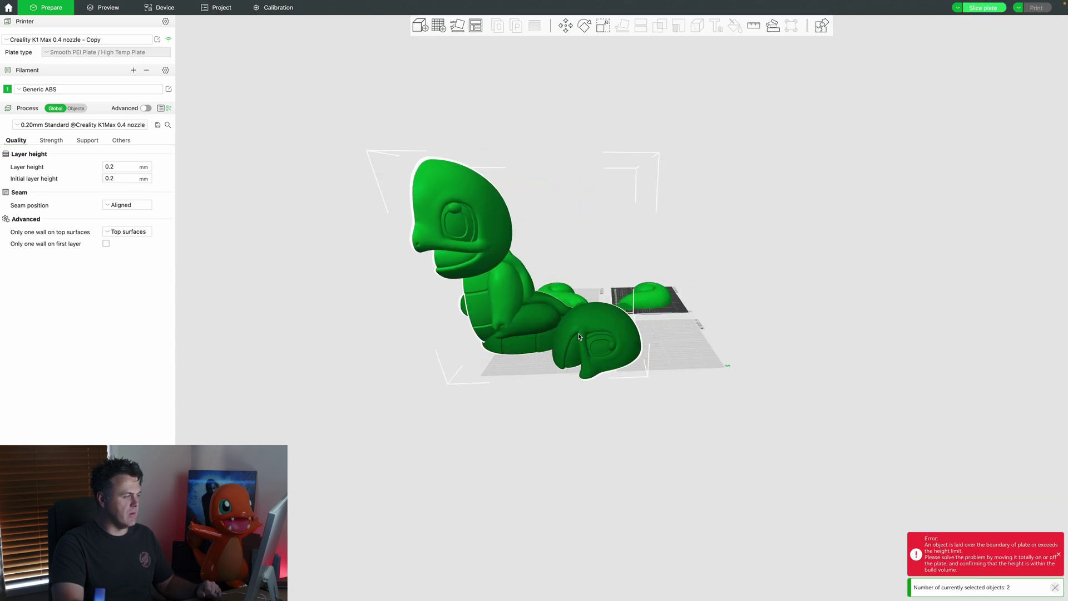
Move the head piece off the build plate to the right.
left_click(376, 391)
left_click(477, 222)
left_click_drag(477, 222, 768, 305)
Shift the lying body piece left on the plate and nudge it into its final position.
left_click_drag(594, 337, 627, 357)
left_click(506, 370)
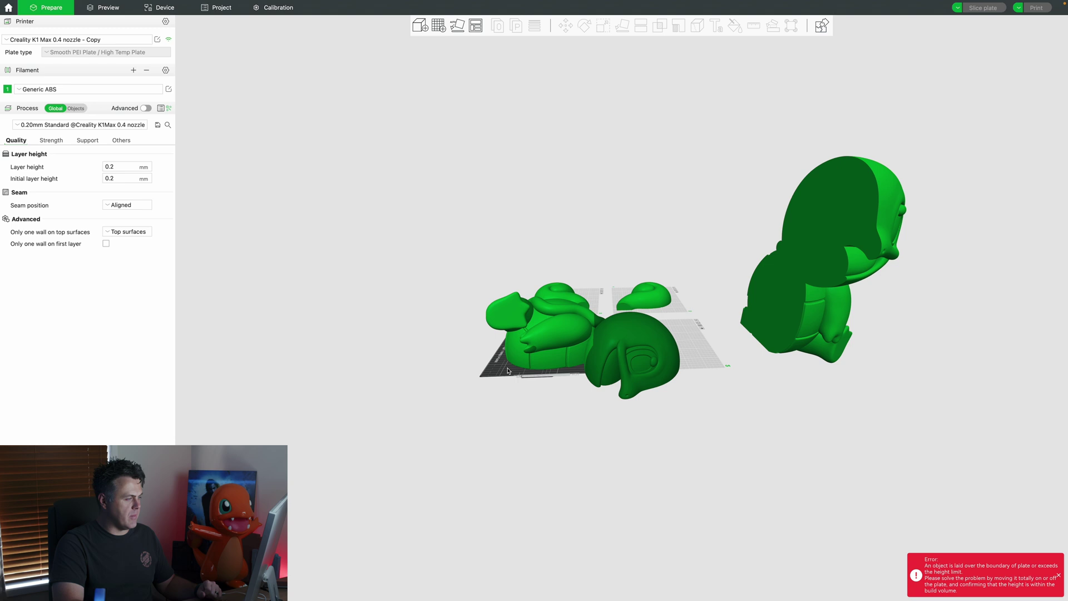
left_click_drag(538, 429, 510, 420)
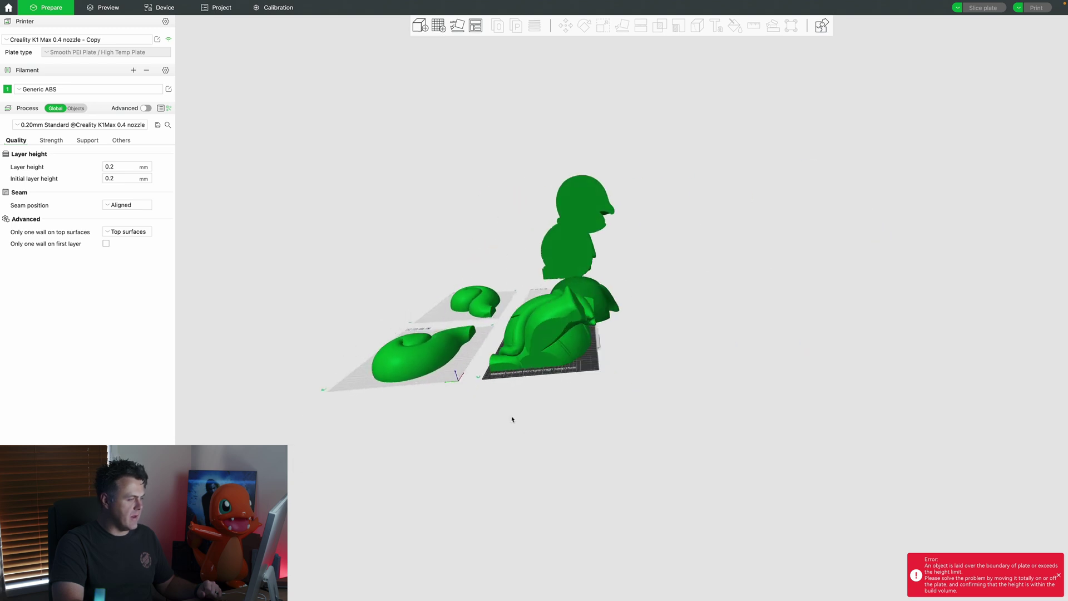
left_click(553, 333)
left_click_drag(554, 334, 554, 335)
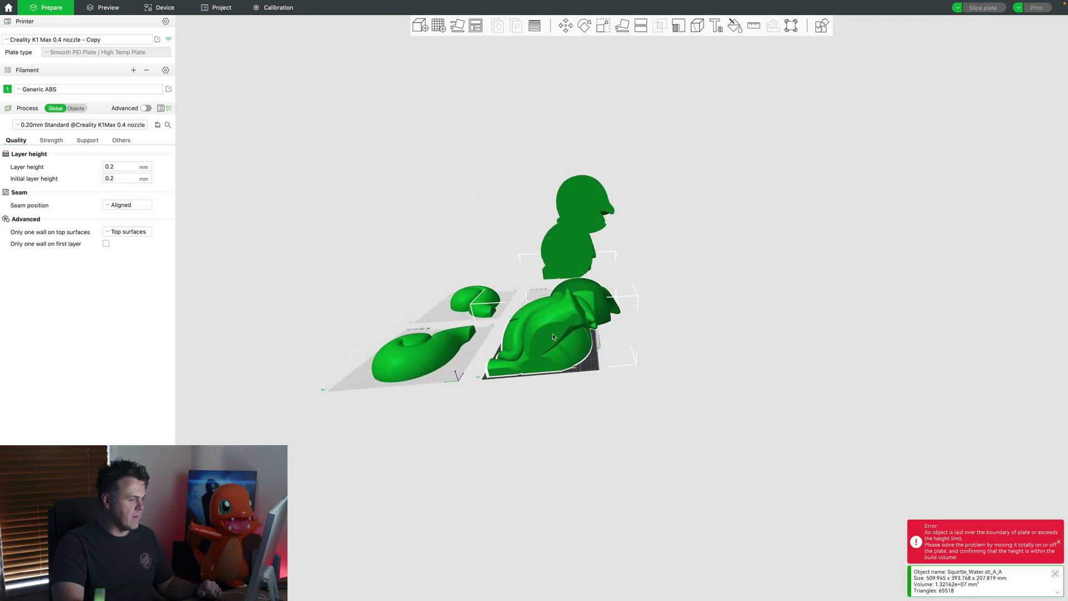
left_click_drag(545, 409, 571, 351)
scroll(571, 352, "up", 5)
scroll(504, 415, "down", 5)
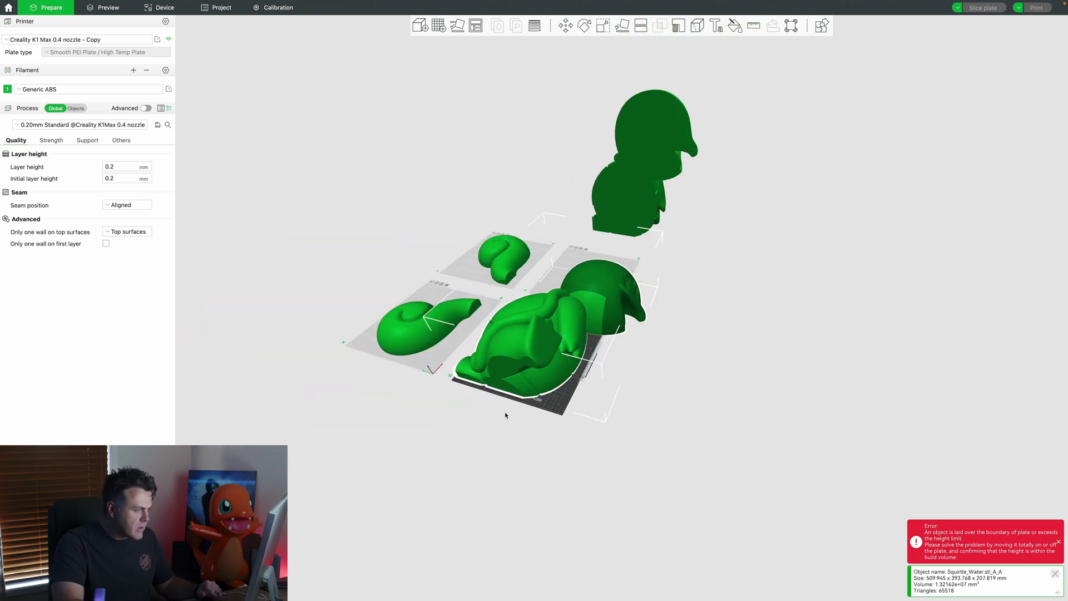
left_click_drag(445, 398, 479, 398)
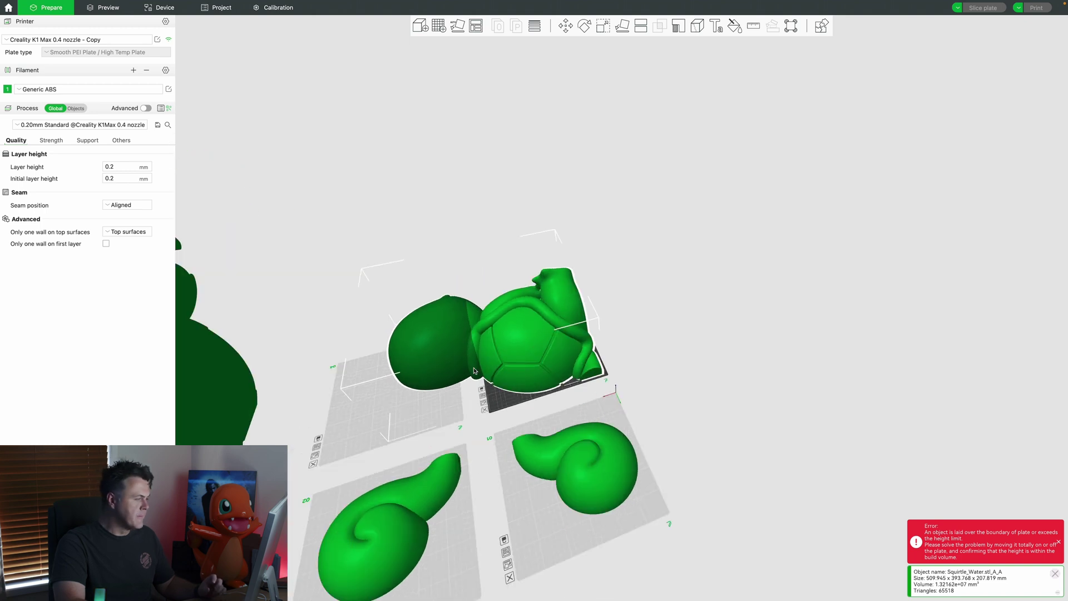
scroll(474, 371, "up", 4)
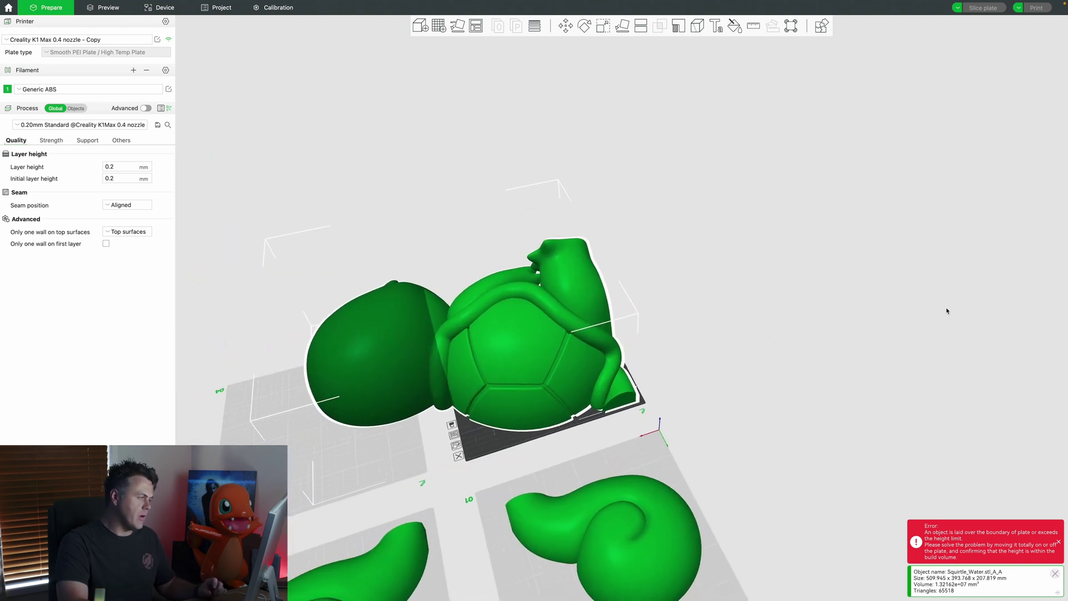
middle_click_drag(712, 304, 743, 297)
Start a cut on the body piece with C and turn the cut plane upright to 90° Y rotation.
key("c")
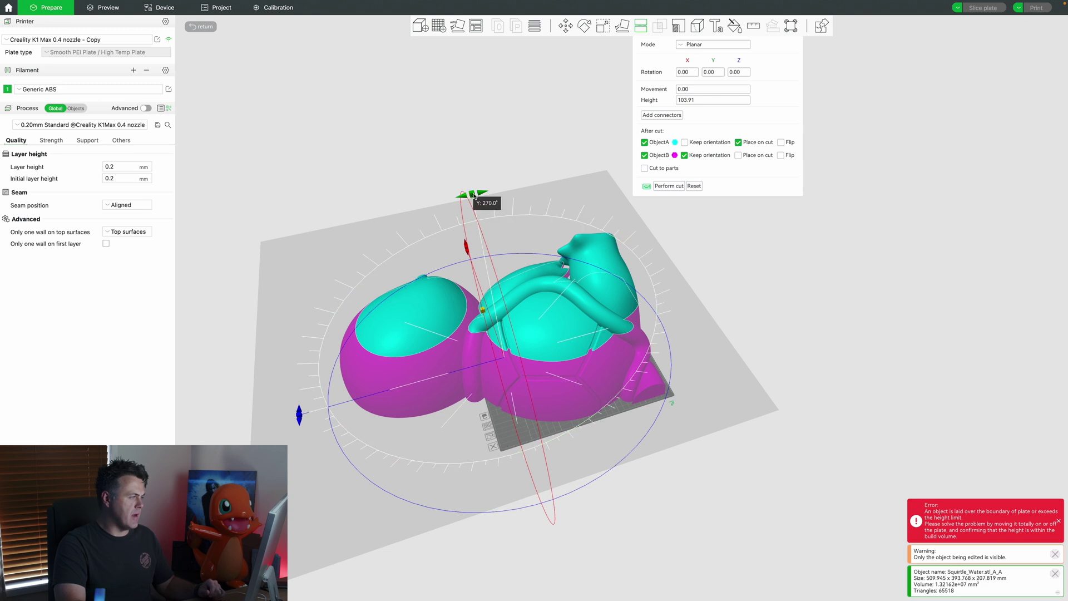
left_click_drag(471, 195, 424, 382)
left_click_drag(700, 468, 678, 471)
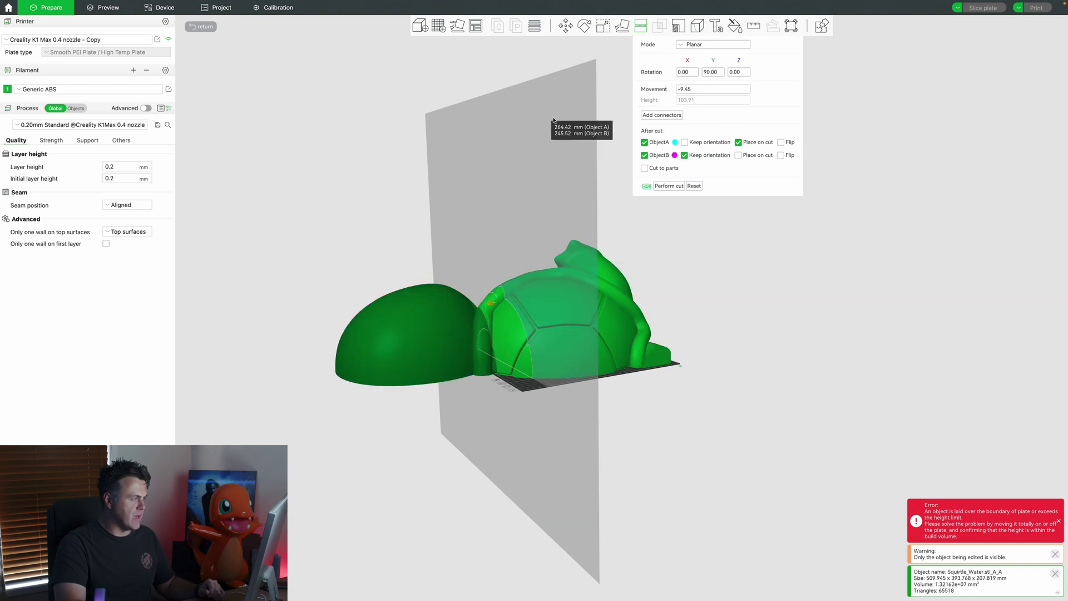
Slide the upright cut plane across the body, between the rounded end and the shell.
left_click_drag(563, 131, 496, 301)
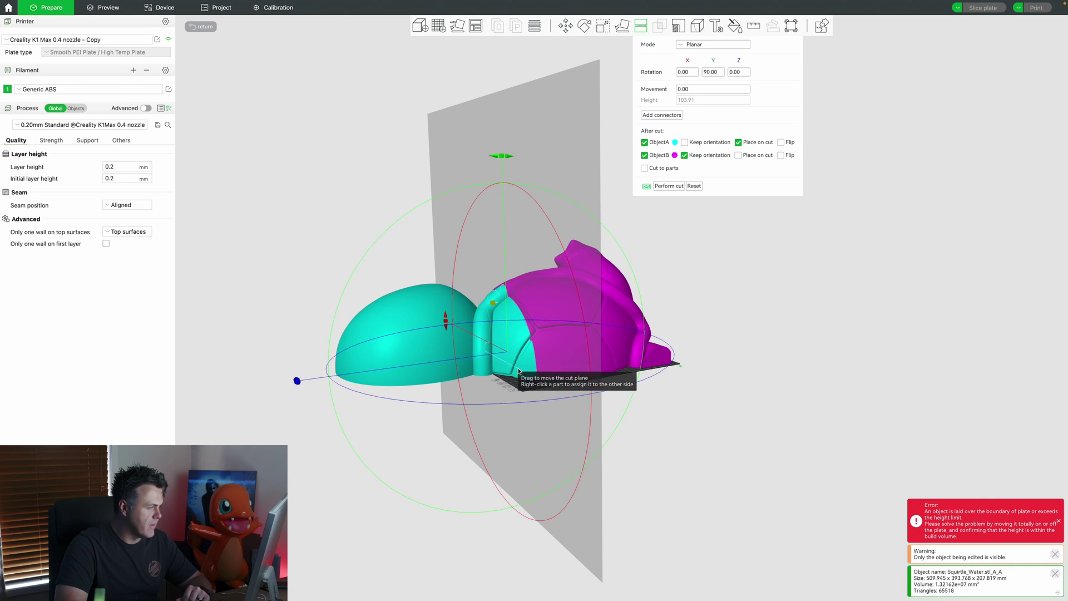
left_click_drag(560, 136, 560, 146)
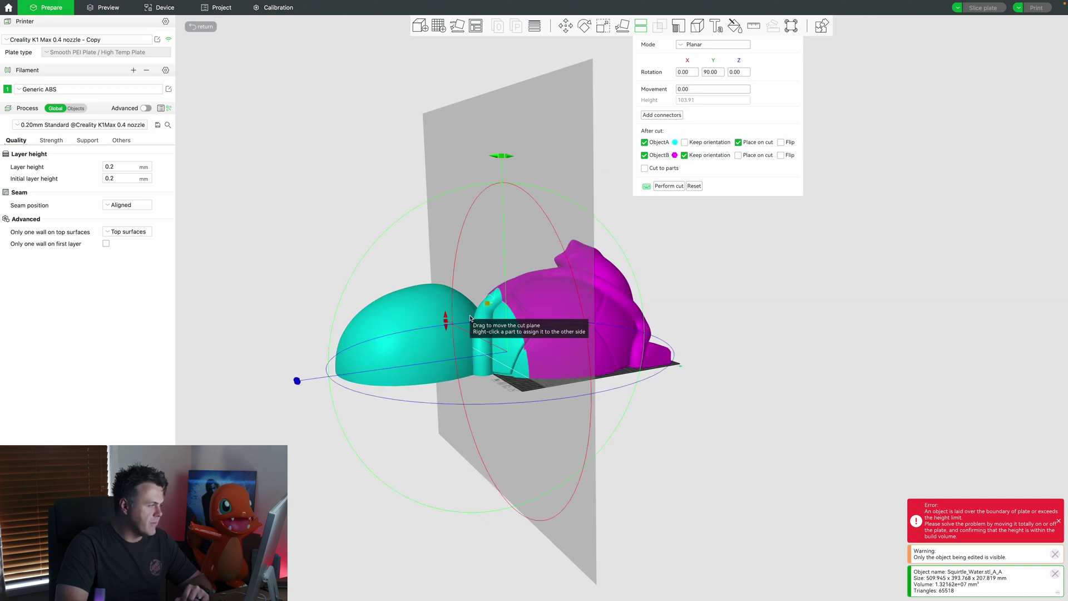
scroll(477, 334, "up", 5)
right_click_drag(818, 329, 424, 72)
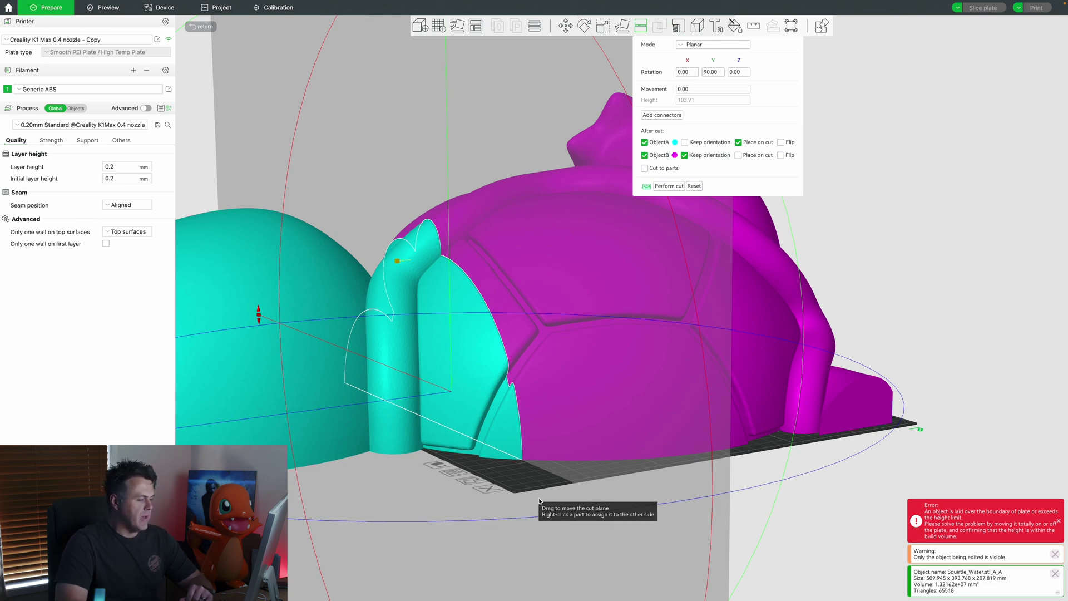
Adjust the upright cut plane along the body to the shell's edge, checking from several angles.
left_click_drag(651, 539, 633, 545)
mouse_move(632, 545)
left_mouse_down()
mouse_move(618, 552)
mouse_move(629, 549)
mouse_move(626, 535)
left_mouse_up()
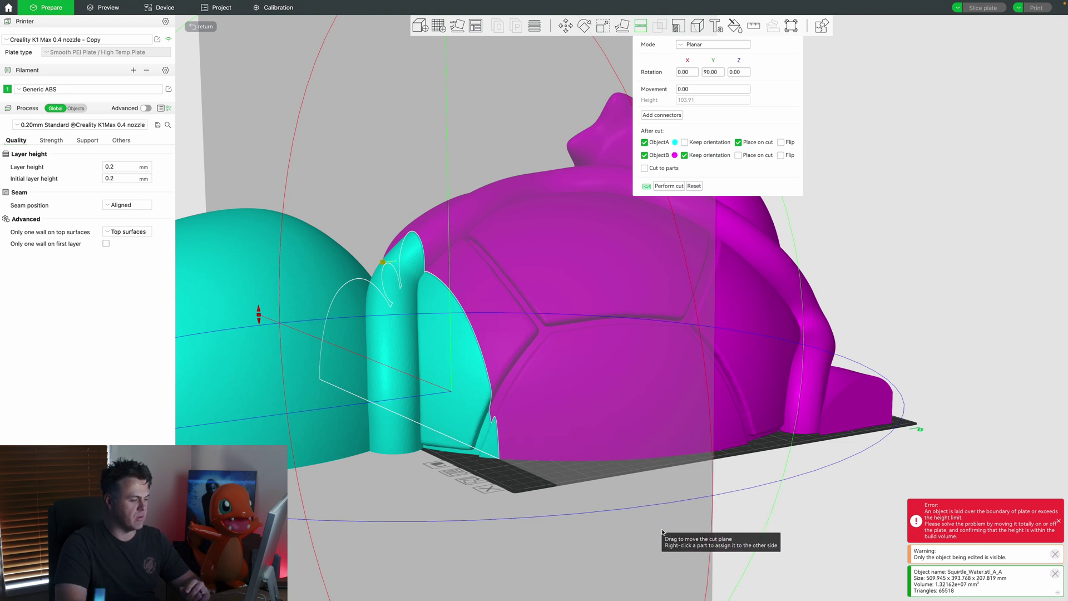
left_click_drag(661, 531, 723, 528)
left_click_drag(863, 503, 860, 504)
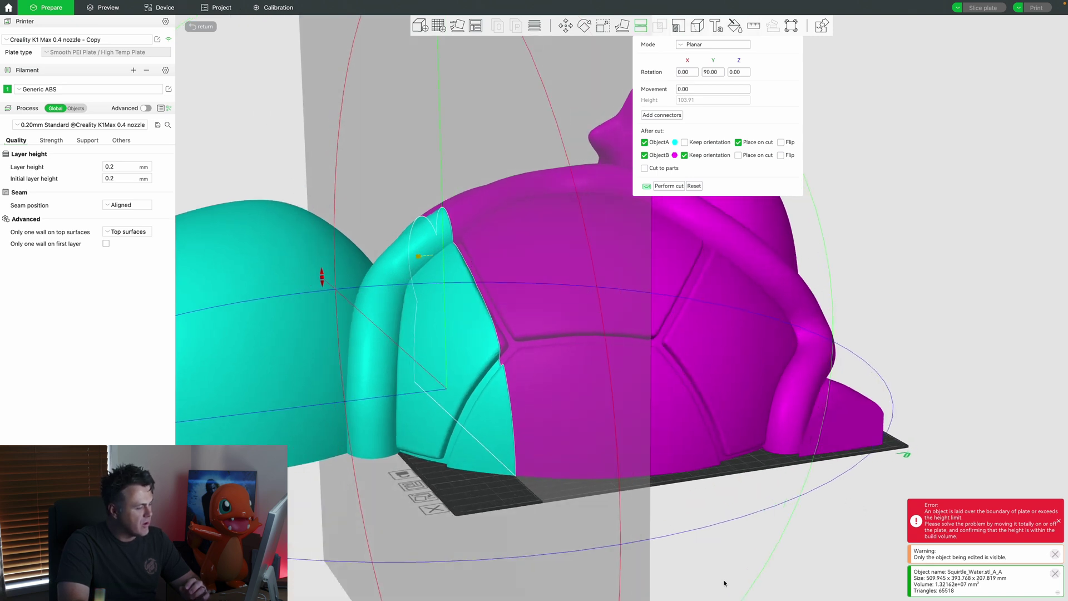
left_click_drag(721, 579, 767, 478)
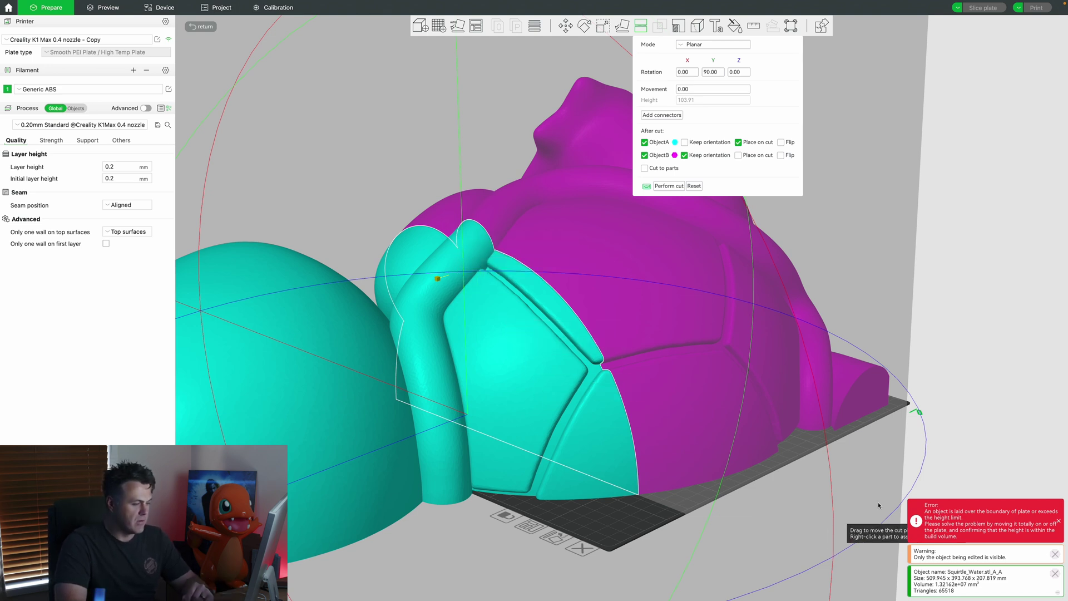
left_click_drag(845, 503, 1000, 411)
scroll(890, 394, "down", 3)
left_click_drag(839, 393, 877, 368)
left_click_drag(635, 508, 637, 514)
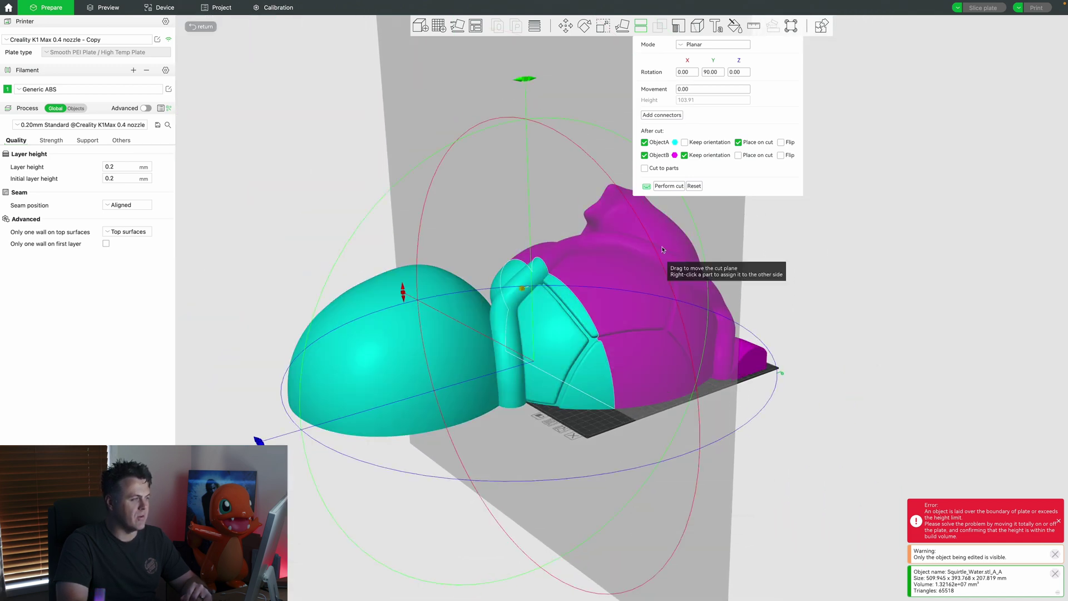
Perform the cut, splitting the body piece into a shell part and a face part.
left_click(668, 186)
left_click_drag(886, 284, 336, 352)
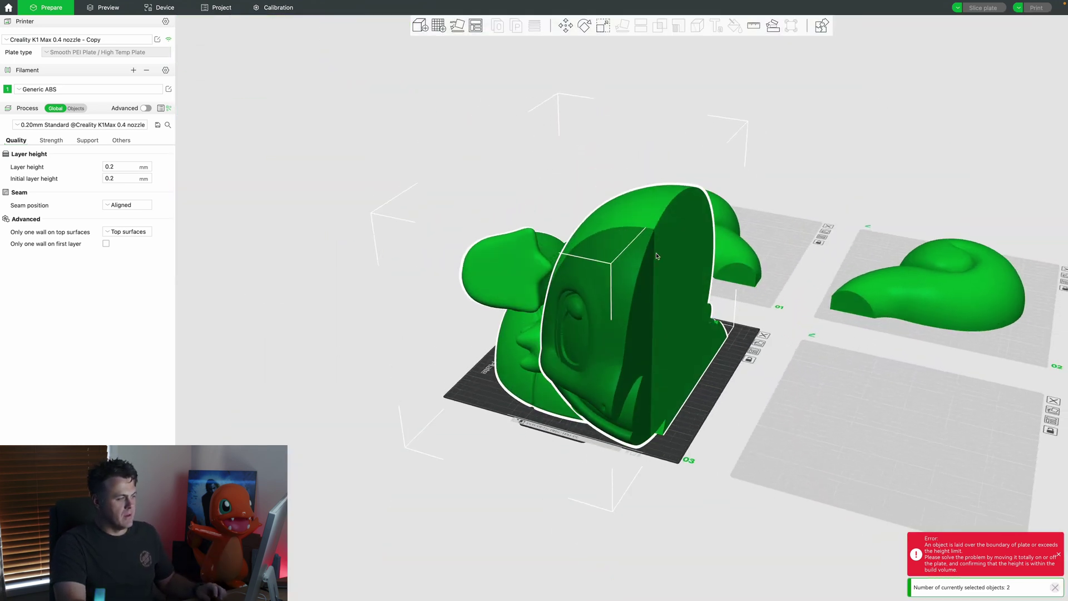
left_click_drag(395, 147, 355, 157)
Arrange the face half onto the empty plate 04 with Shift+A.
left_click(281, 197)
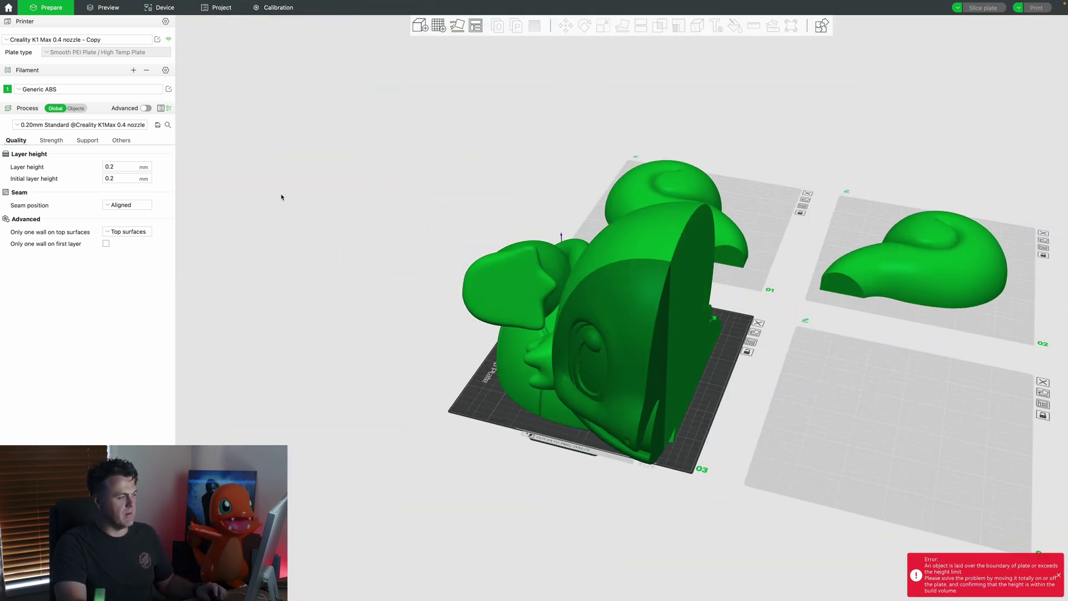
left_click(664, 248)
key("shift+a")
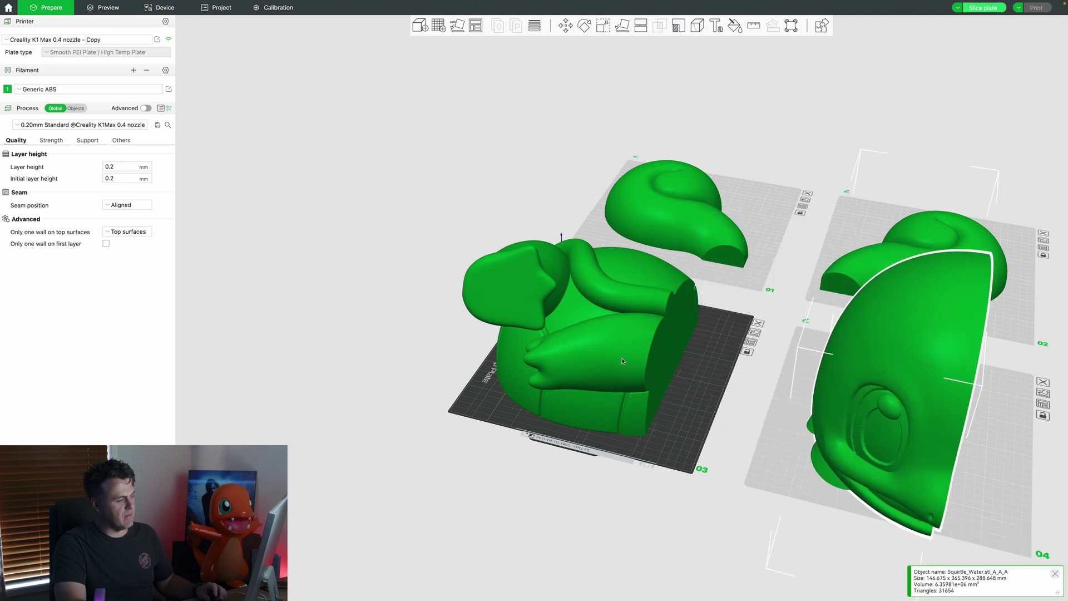
Inspect the shell piece on plate 03 and the face piece on plate 04.
left_click(620, 359)
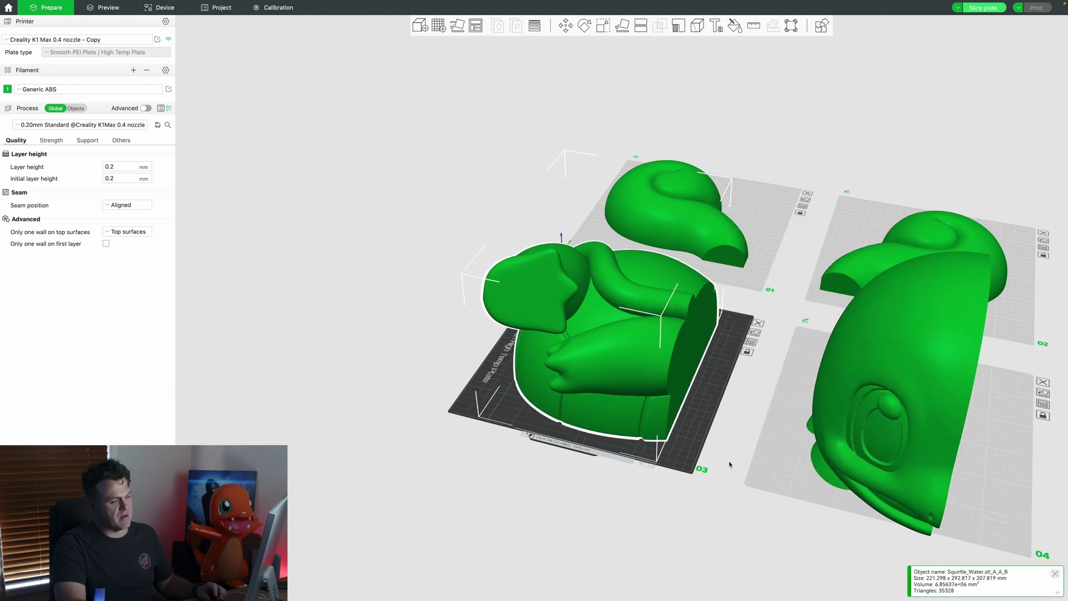
left_click_drag(730, 464, 866, 426)
left_click_drag(707, 436, 619, 301)
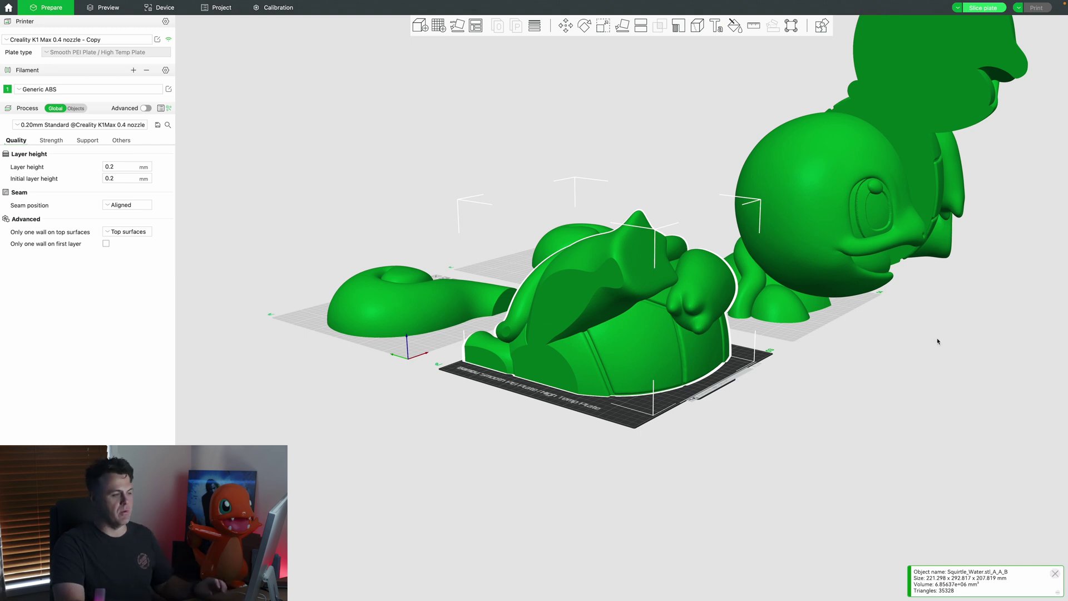
left_click_drag(937, 341, 709, 294)
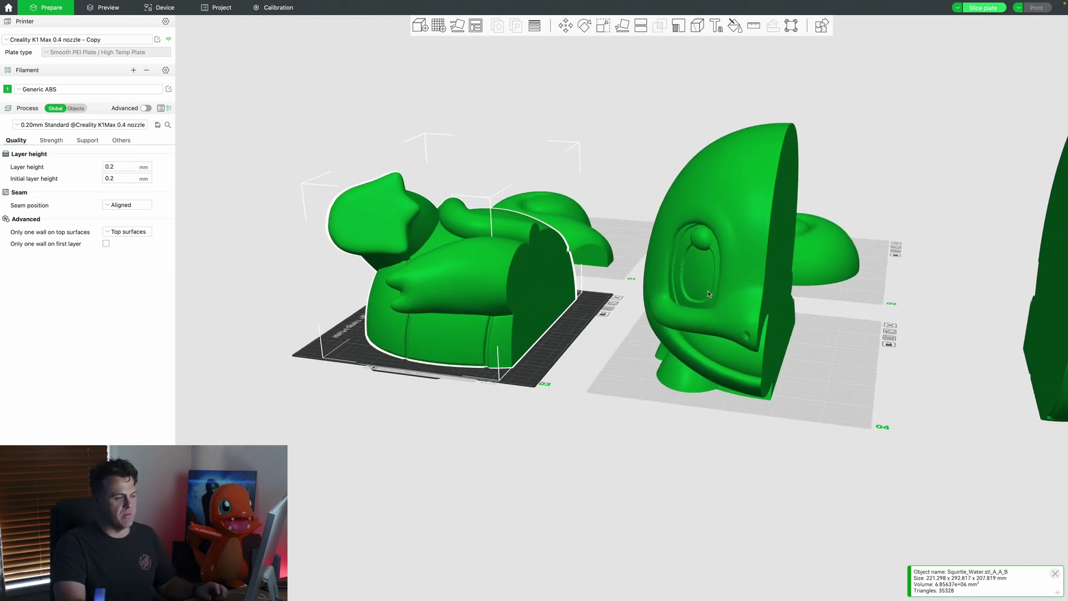
left_click(709, 292)
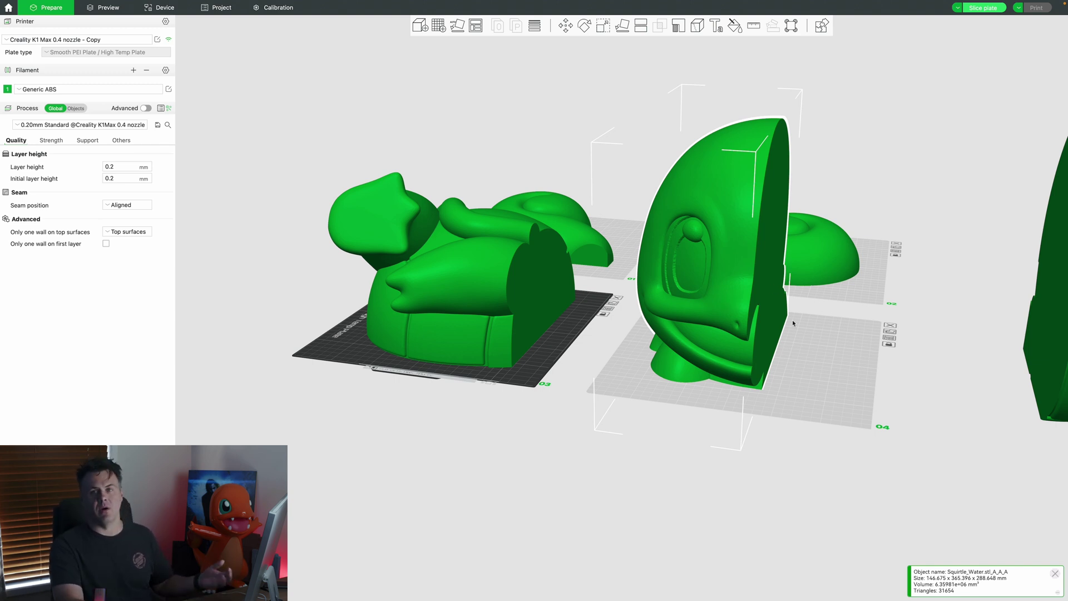
scroll(789, 350, "down", 5)
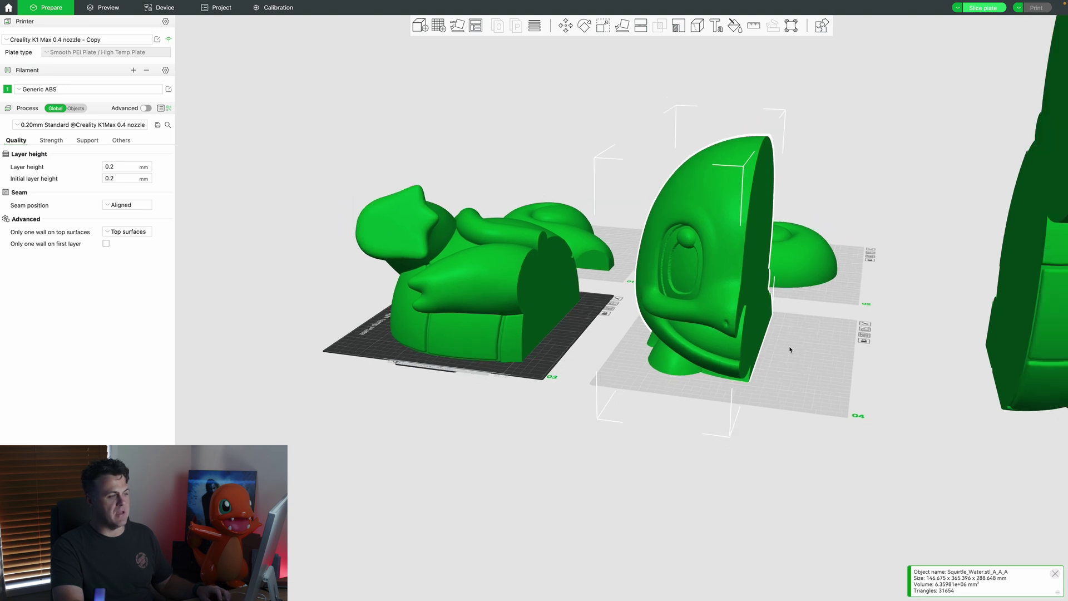